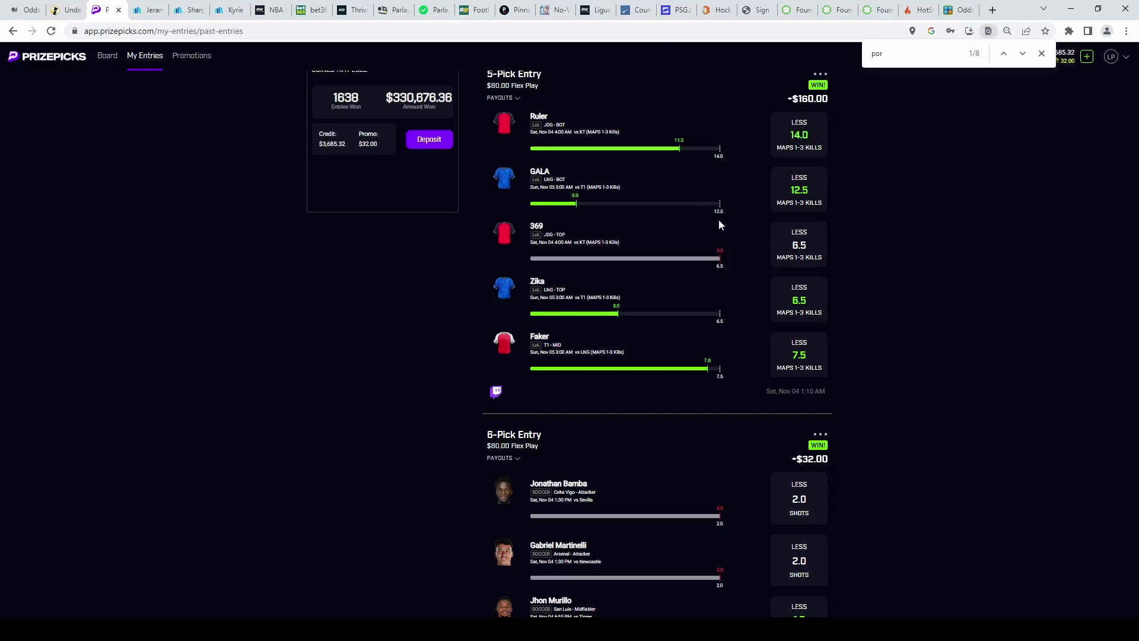
pyautogui.scroll(-3, 659, 194)
pyautogui.scroll(-2, 667, 201)
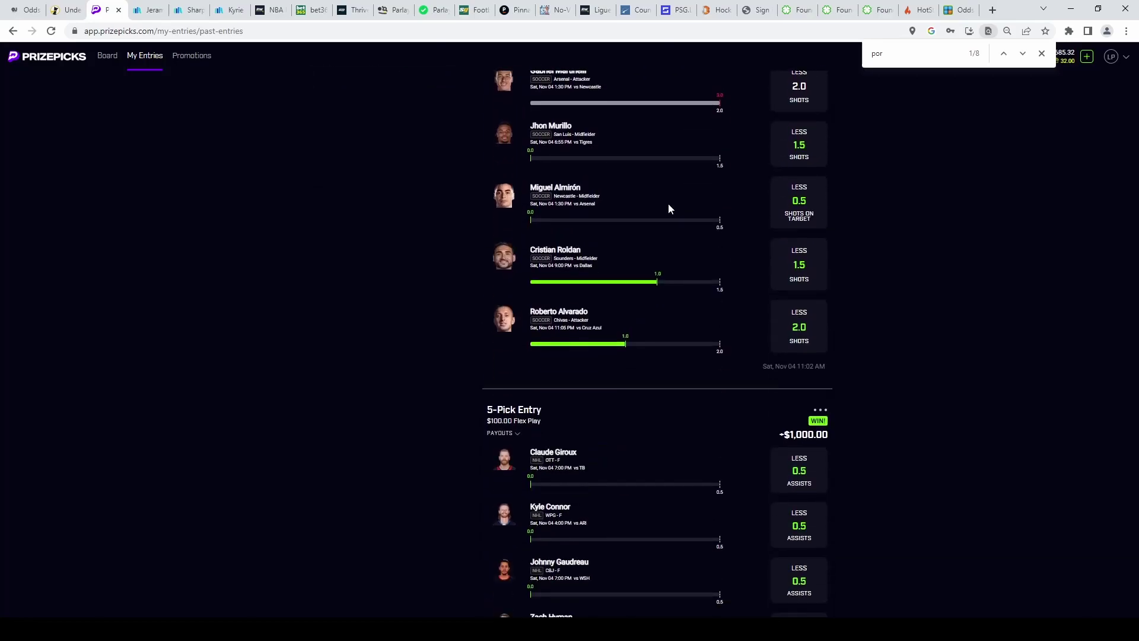
pyautogui.scroll(1, 633, 236)
pyautogui.scroll(-4, 632, 236)
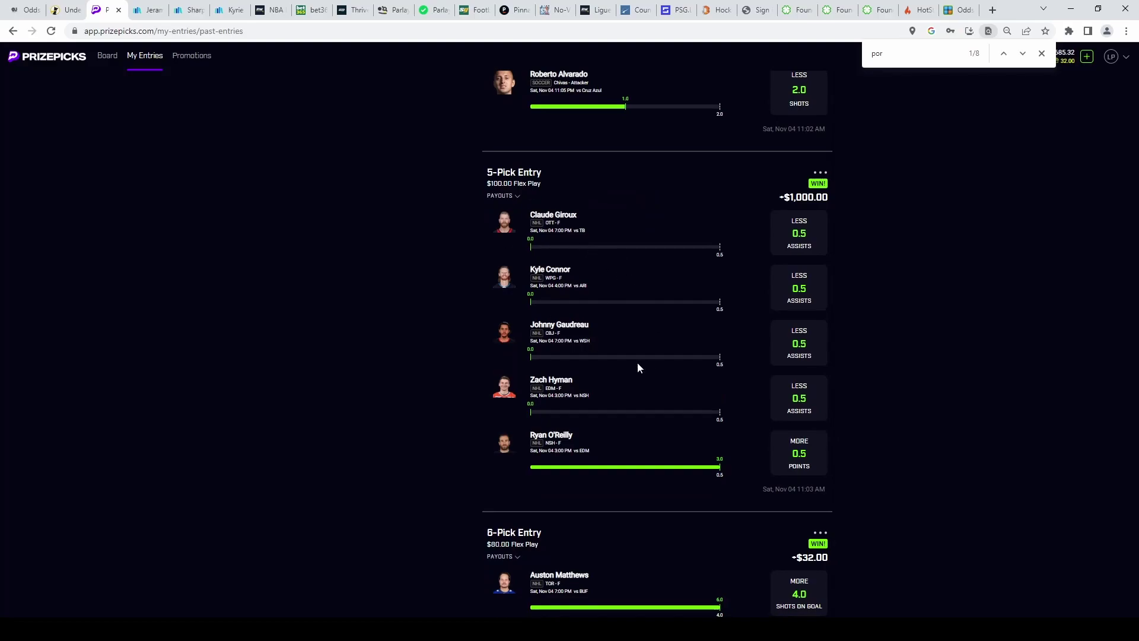
pyautogui.scroll(-3, 641, 321)
pyautogui.scroll(-3, 643, 321)
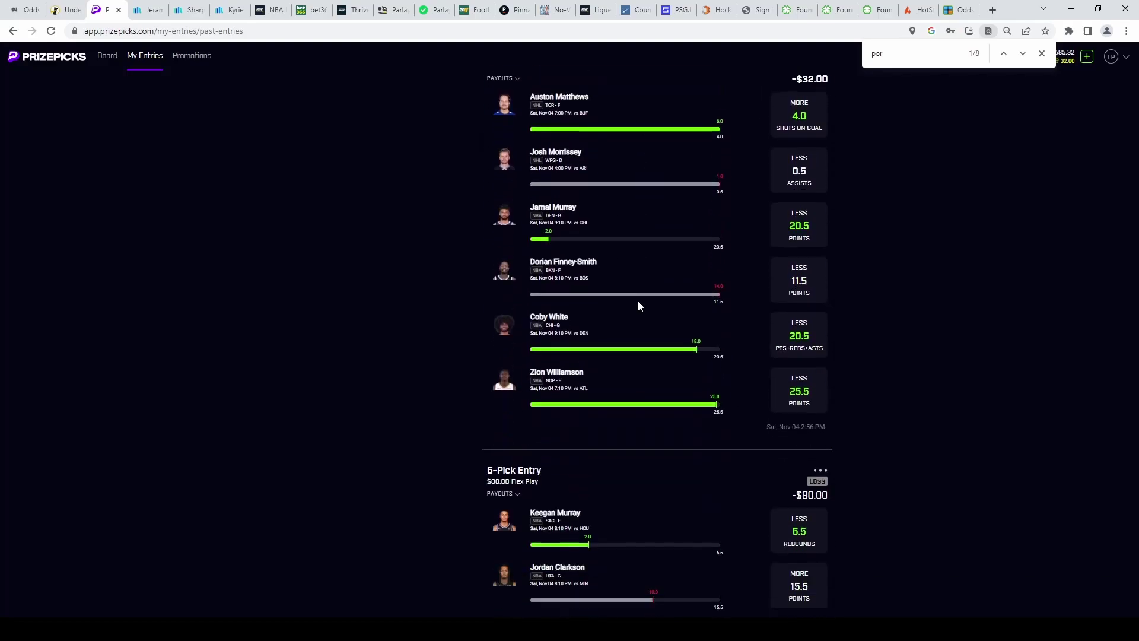
pyautogui.scroll(-3, 638, 303)
pyautogui.scroll(-2, 623, 302)
pyautogui.scroll(-3, 596, 249)
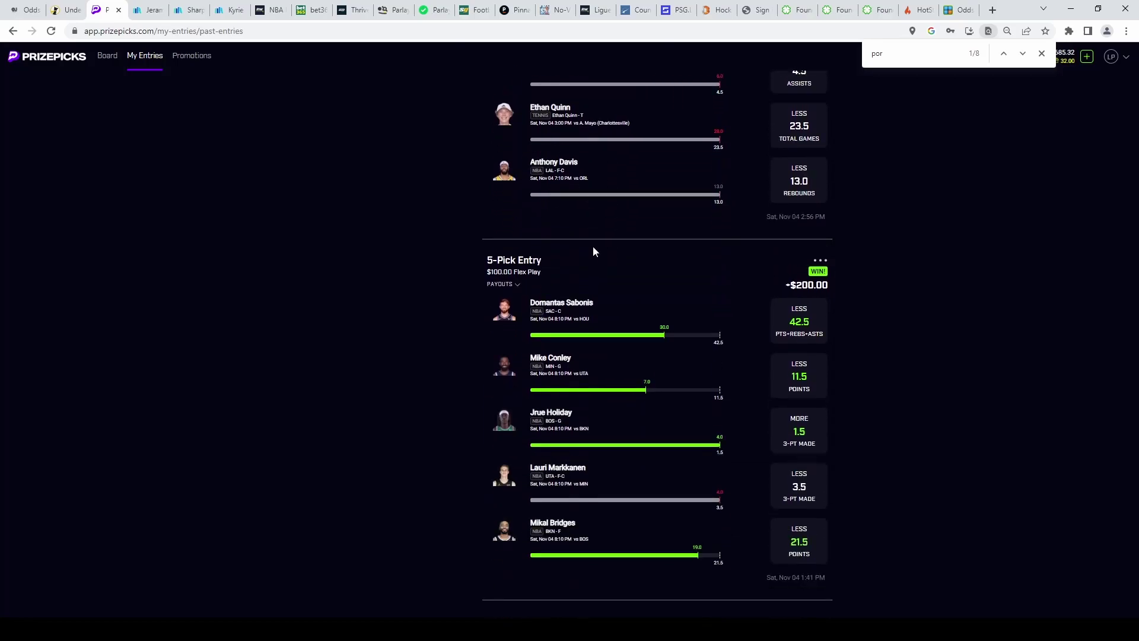
pyautogui.scroll(1, 570, 361)
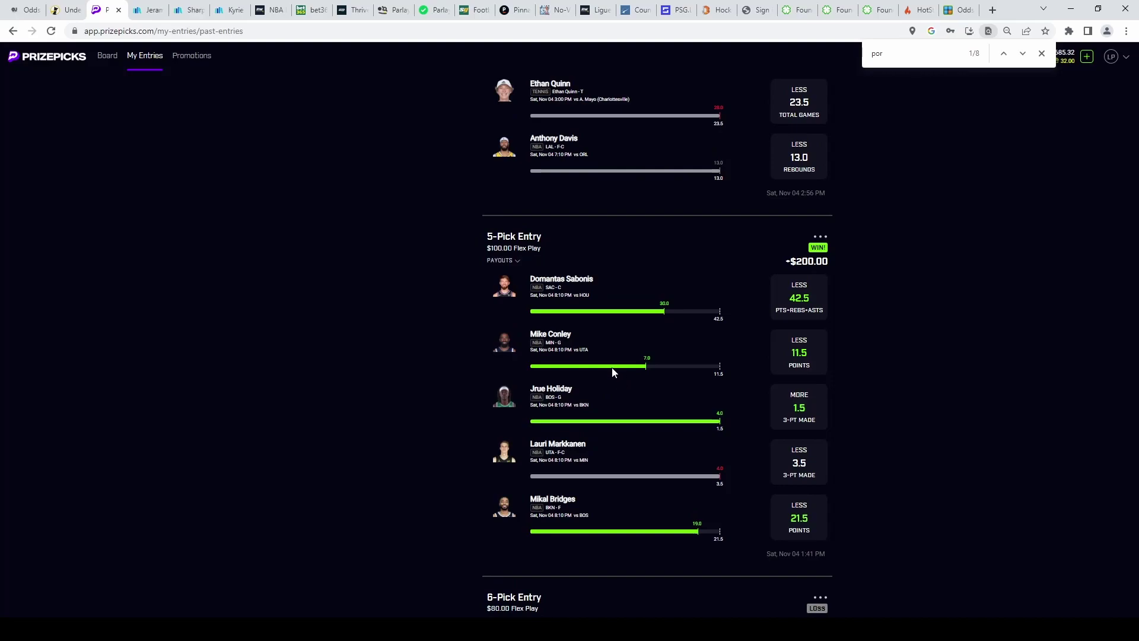
pyautogui.scroll(-1, 630, 347)
pyautogui.scroll(-2, 630, 347)
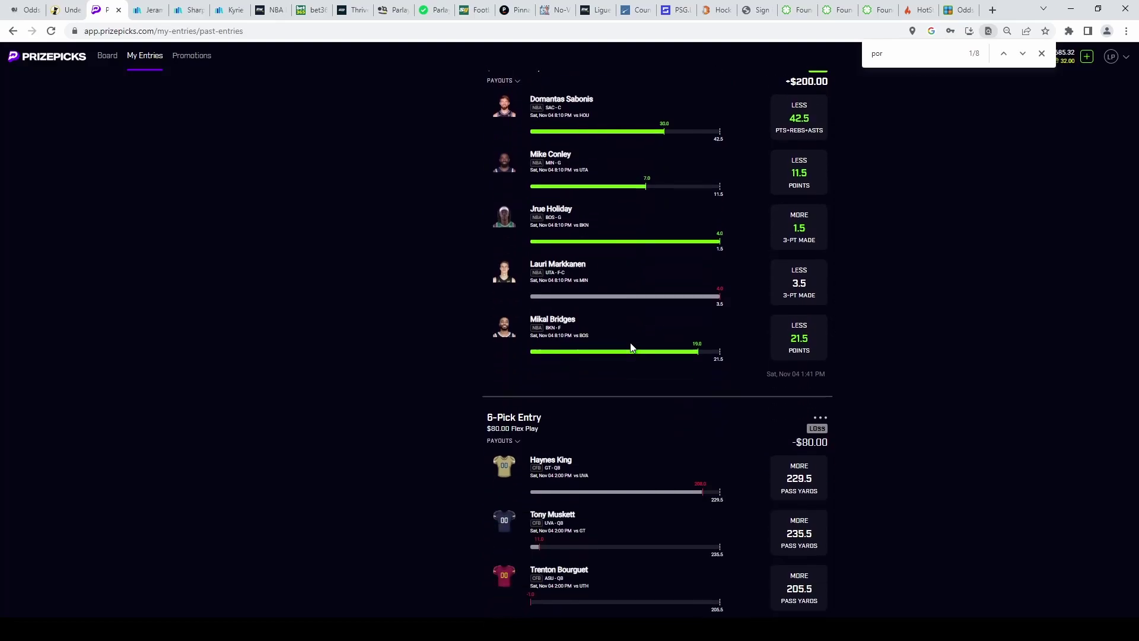
pyautogui.scroll(-6, 630, 347)
pyautogui.scroll(-3, 632, 348)
pyautogui.scroll(-2, 632, 349)
pyautogui.scroll(-2, 619, 344)
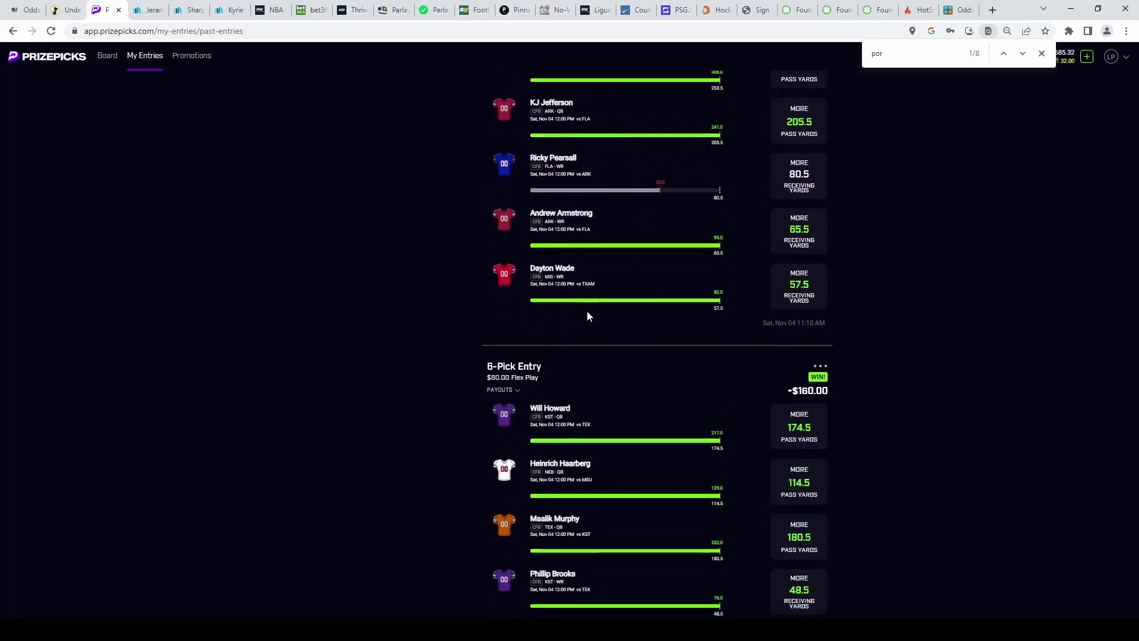
pyautogui.scroll(-2, 587, 315)
pyautogui.scroll(-3, 591, 316)
pyautogui.scroll(-3, 592, 316)
pyautogui.scroll(-3, 593, 316)
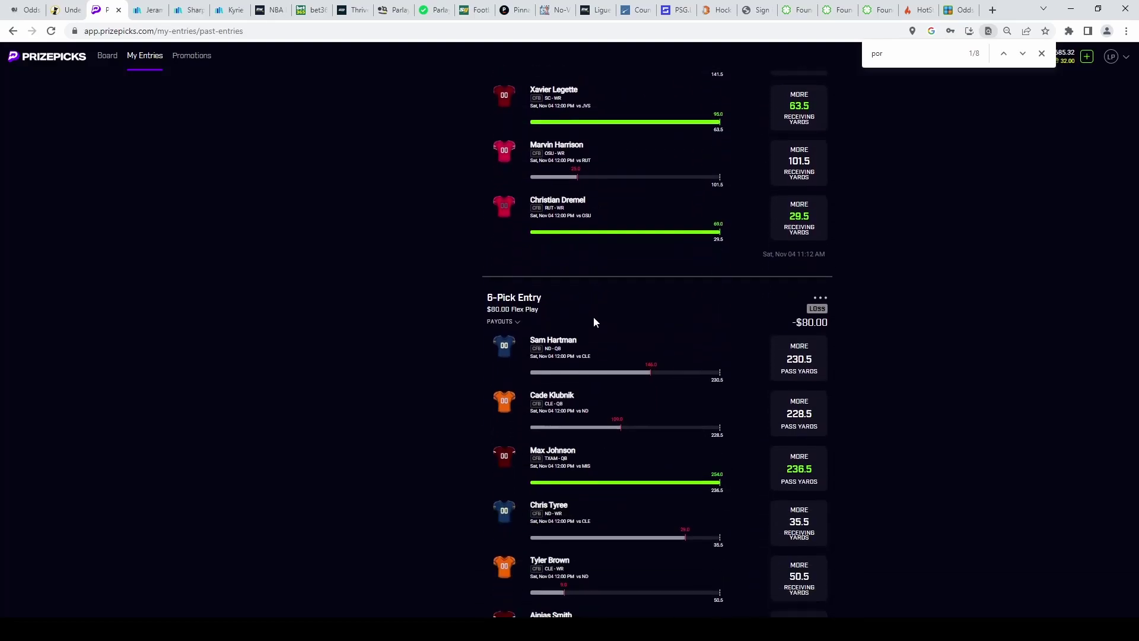
pyautogui.scroll(-3, 595, 316)
pyautogui.scroll(-3, 552, 306)
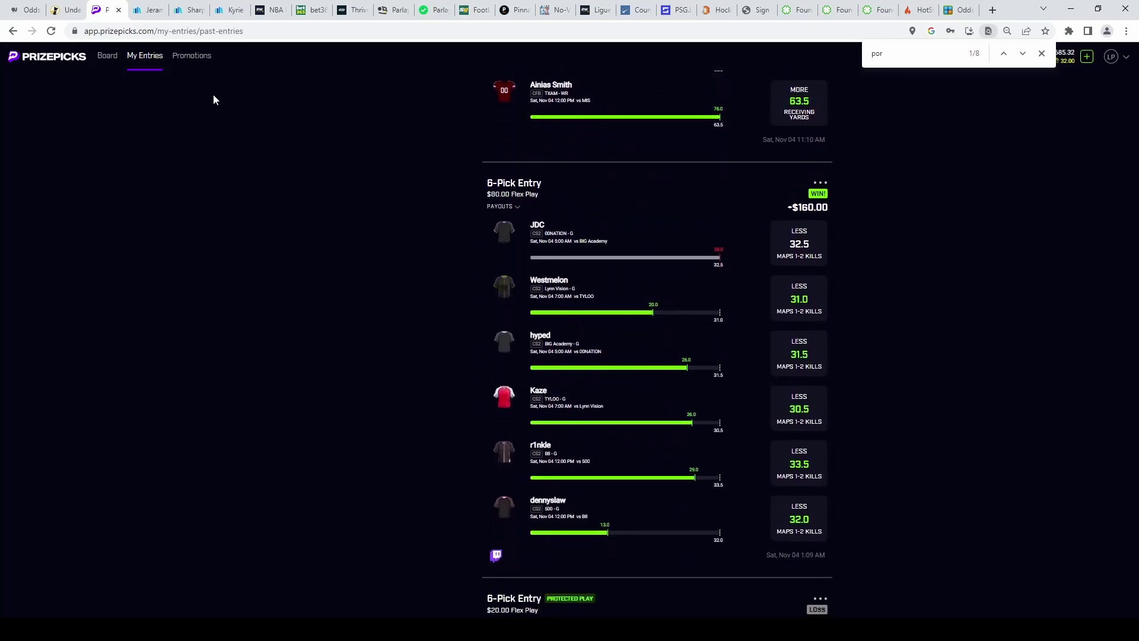
# Step: Switch from past PrizePicks entries to the Underdog Fantasy pick'em results
pyautogui.click(64, 10)
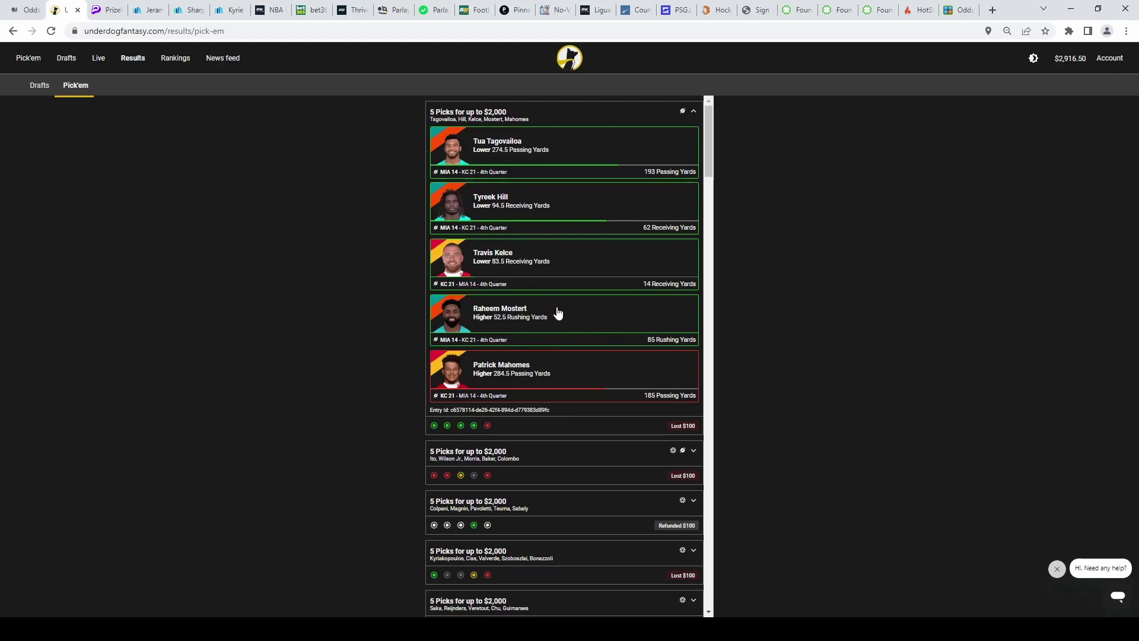
pyautogui.scroll(-1, 567, 374)
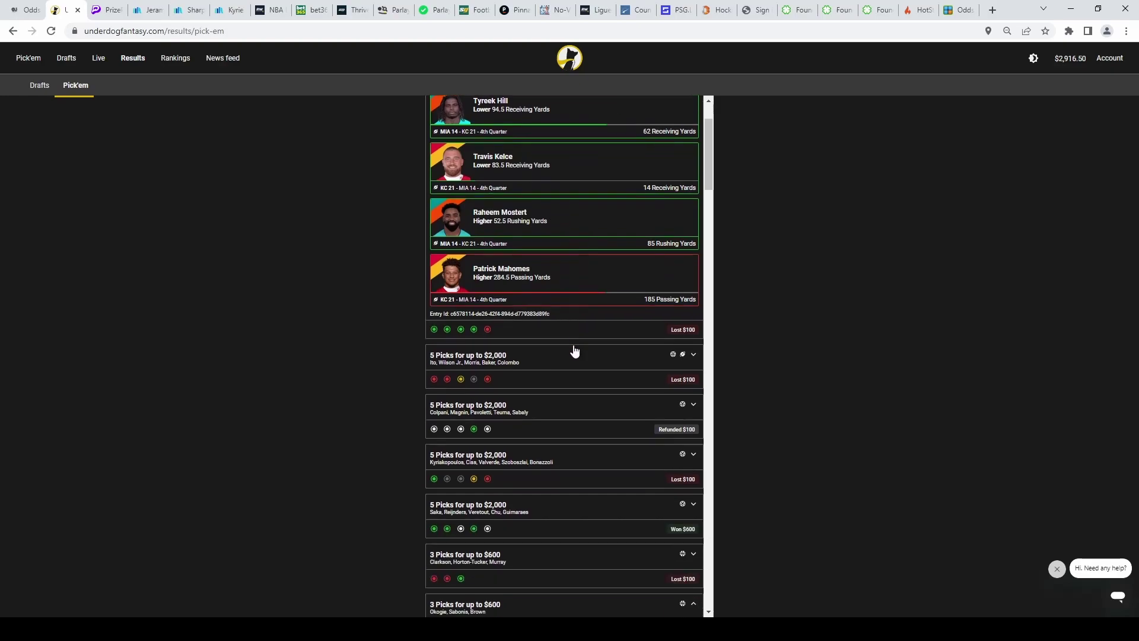
pyautogui.scroll(-3, 572, 352)
pyautogui.scroll(-1, 535, 320)
pyautogui.scroll(-2, 552, 329)
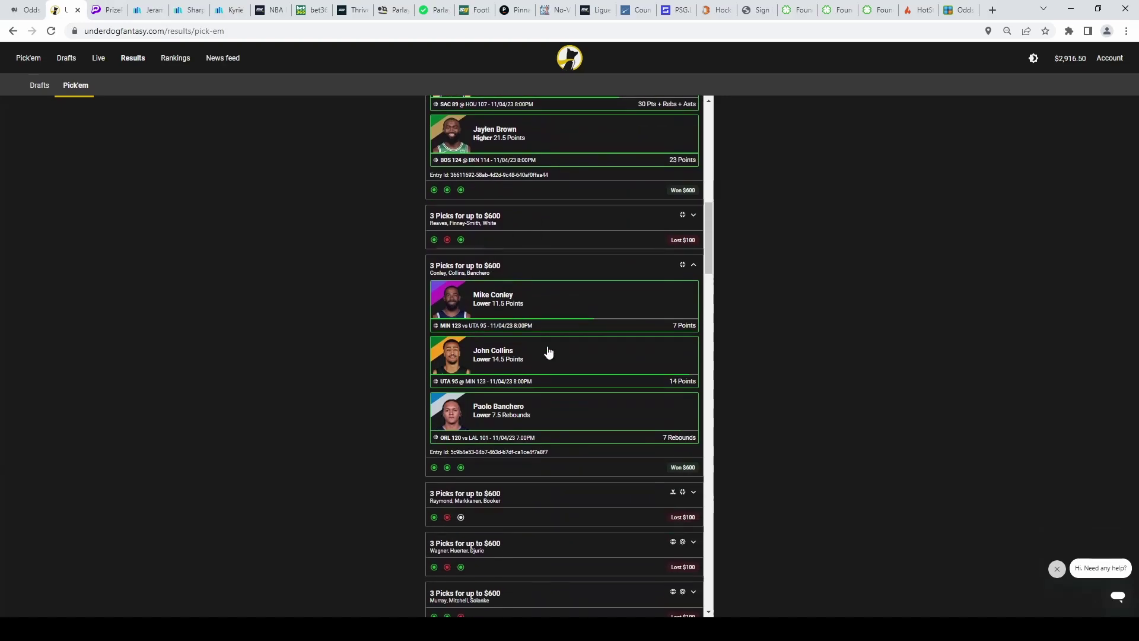
pyautogui.scroll(-1, 561, 325)
pyautogui.scroll(-1, 554, 292)
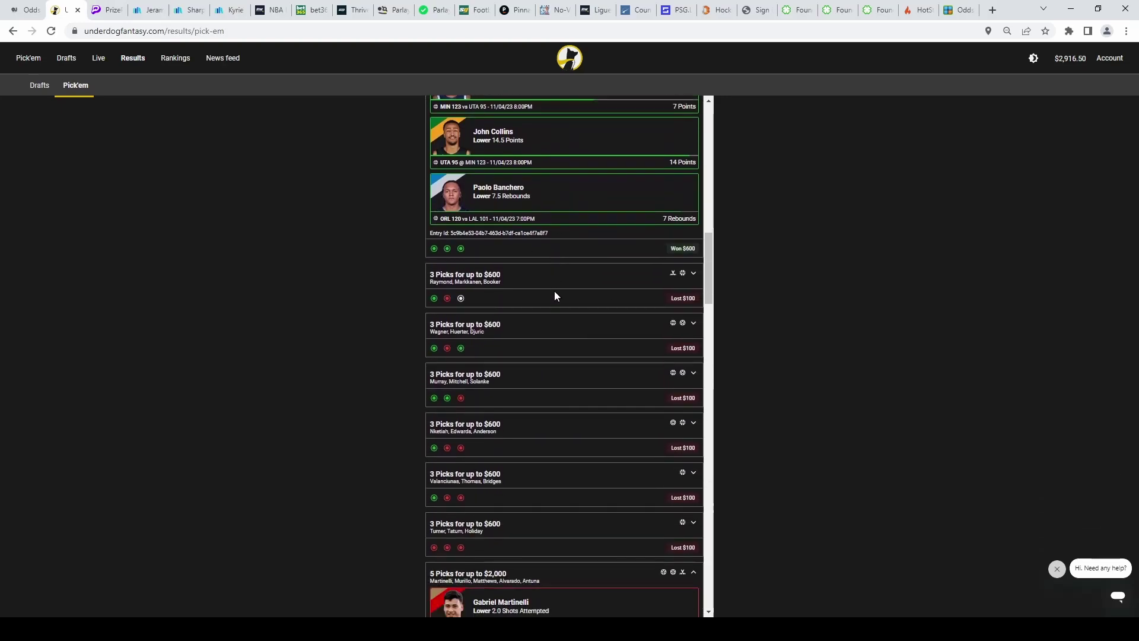
# Step: Search the board for Jalen Duren and add his 24.5 Pts+Rebs+Asts More pick
pyautogui.click(107, 12)
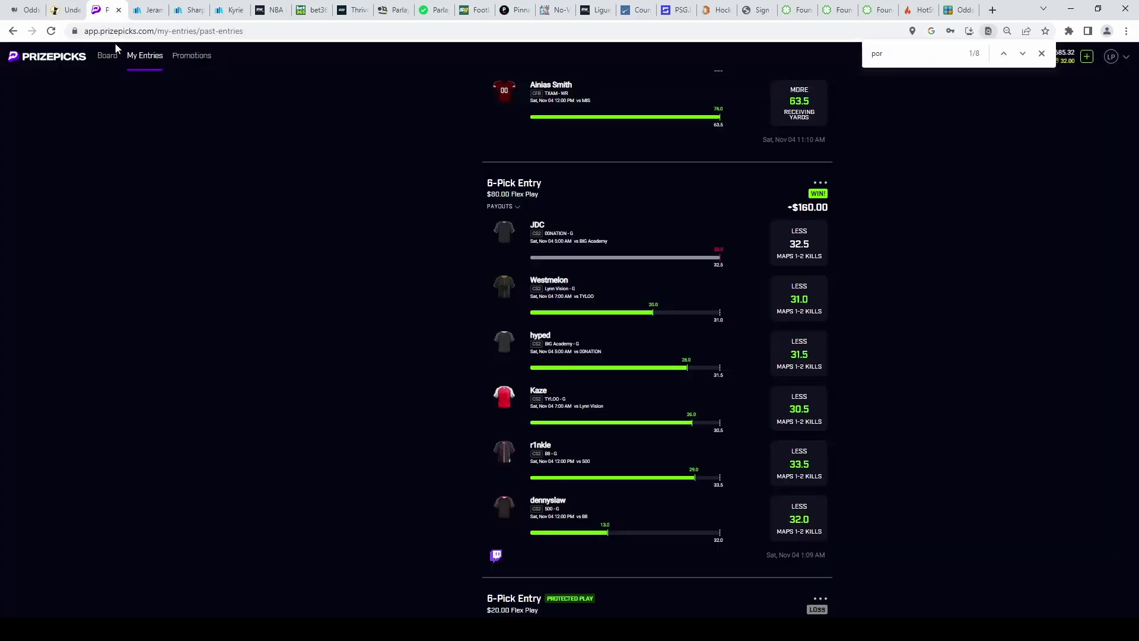
pyautogui.click(108, 58)
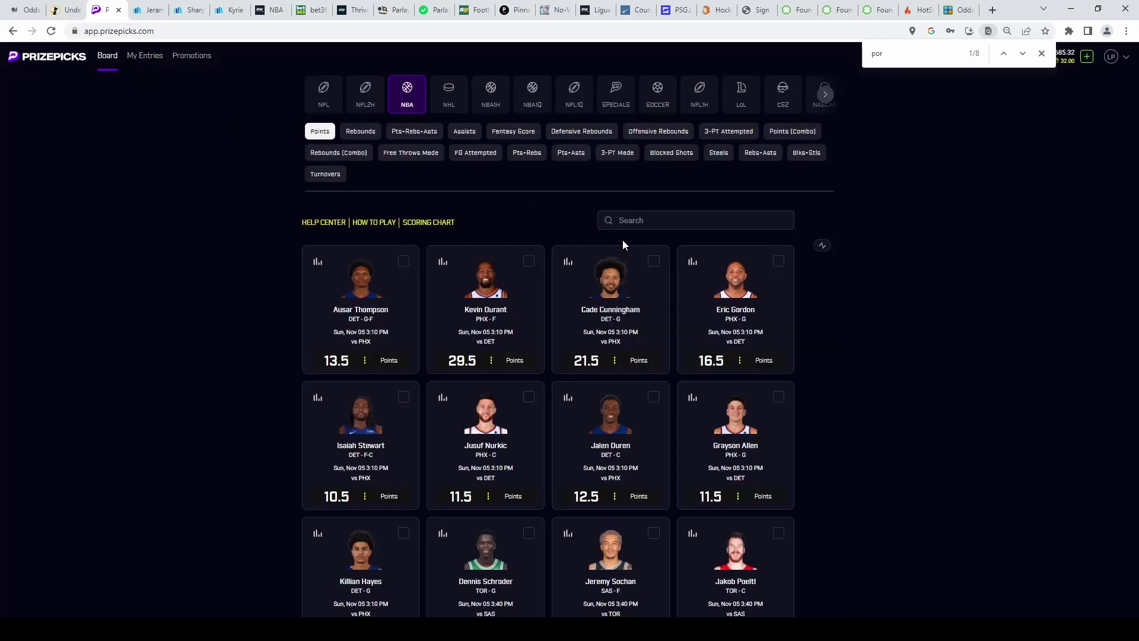
pyautogui.click(645, 224)
pyautogui.write('jalen dur')
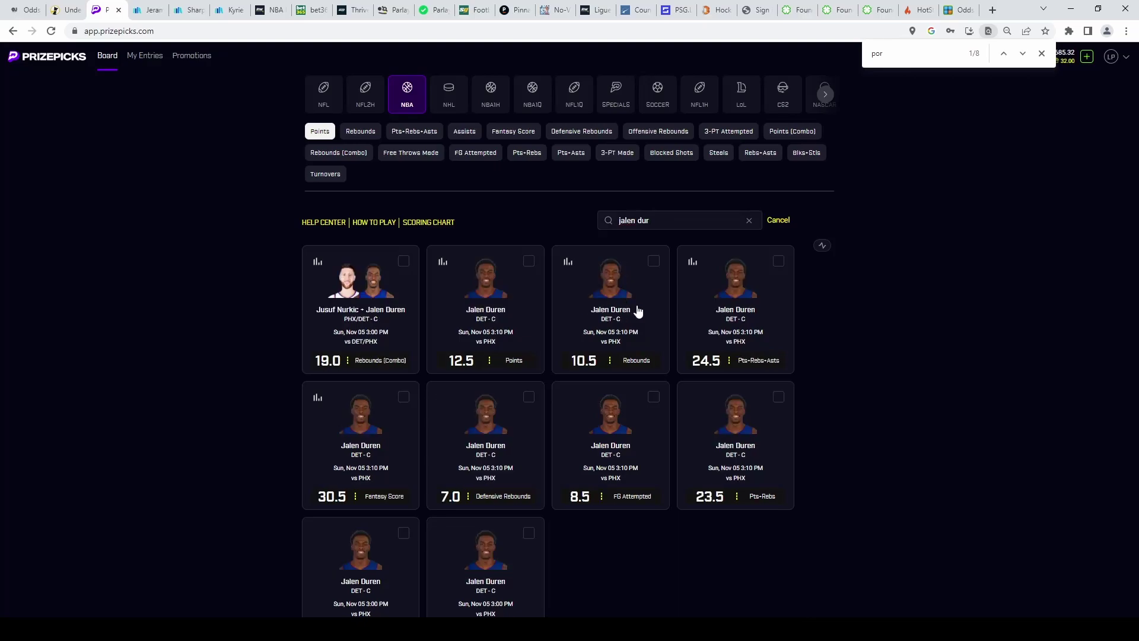
pyautogui.click(724, 313)
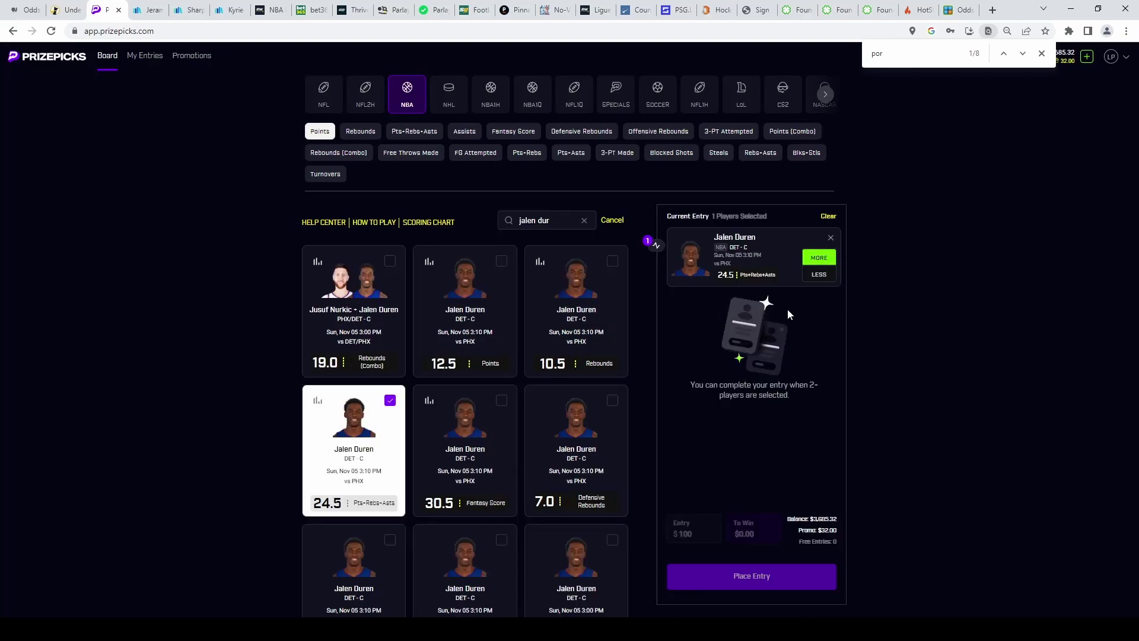
pyautogui.click(22, 10)
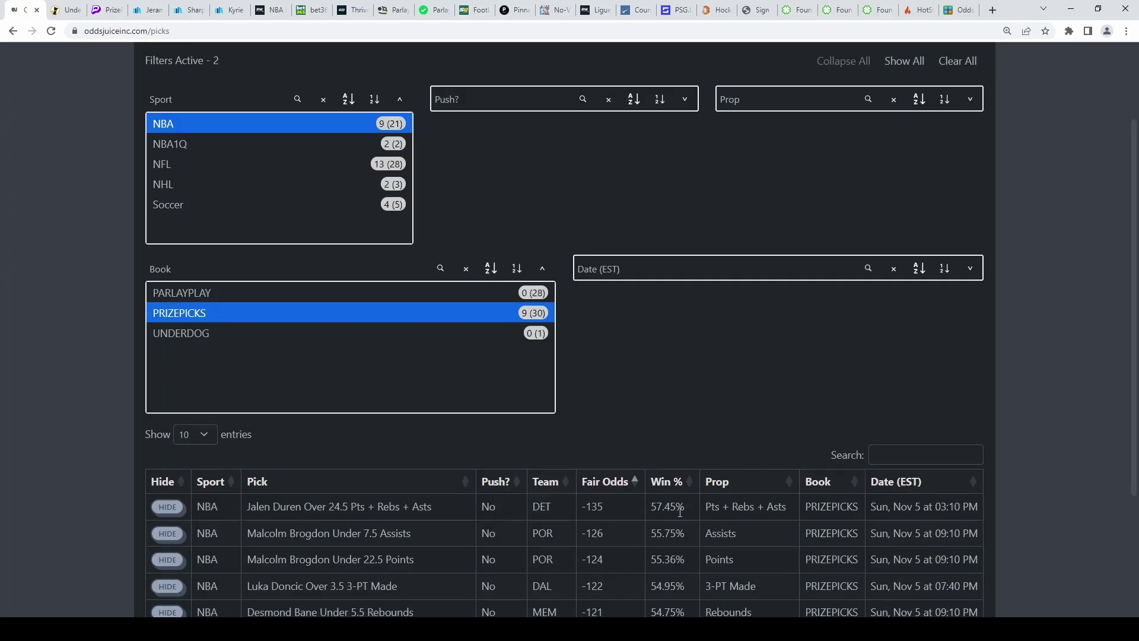
# Step: Return from the OddsJuice table to the PrizePicks board holding Duren's pick
pyautogui.hotkey('ctrl', '3')
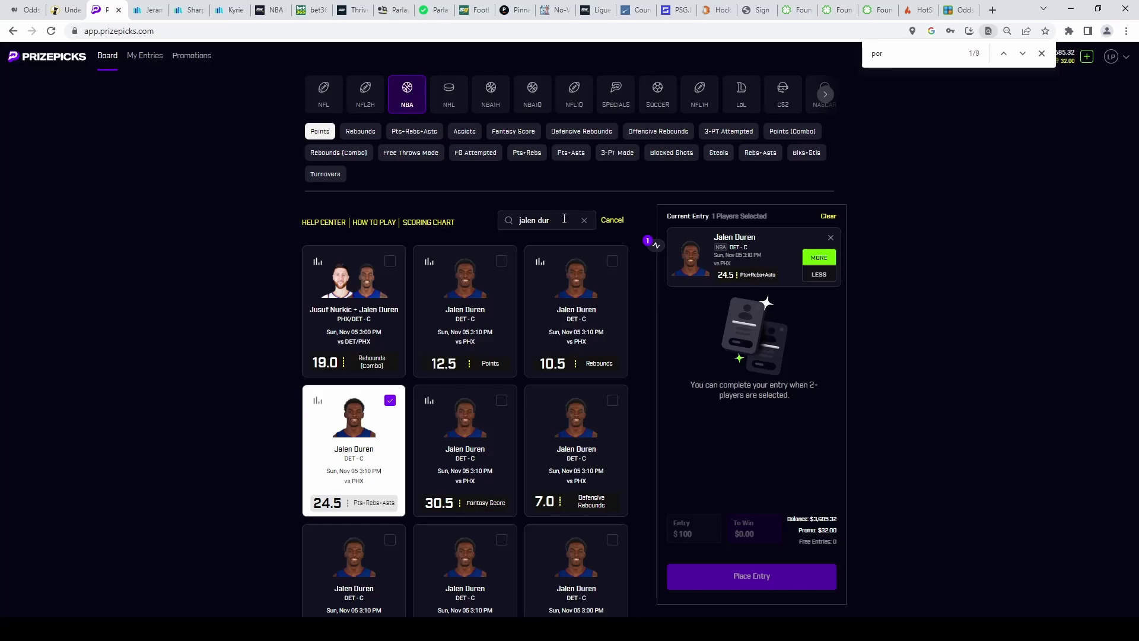
# Step: Add Malcolm Brogdon's 7.5 Assists pick on the Less side to the entry
pyautogui.click(584, 220)
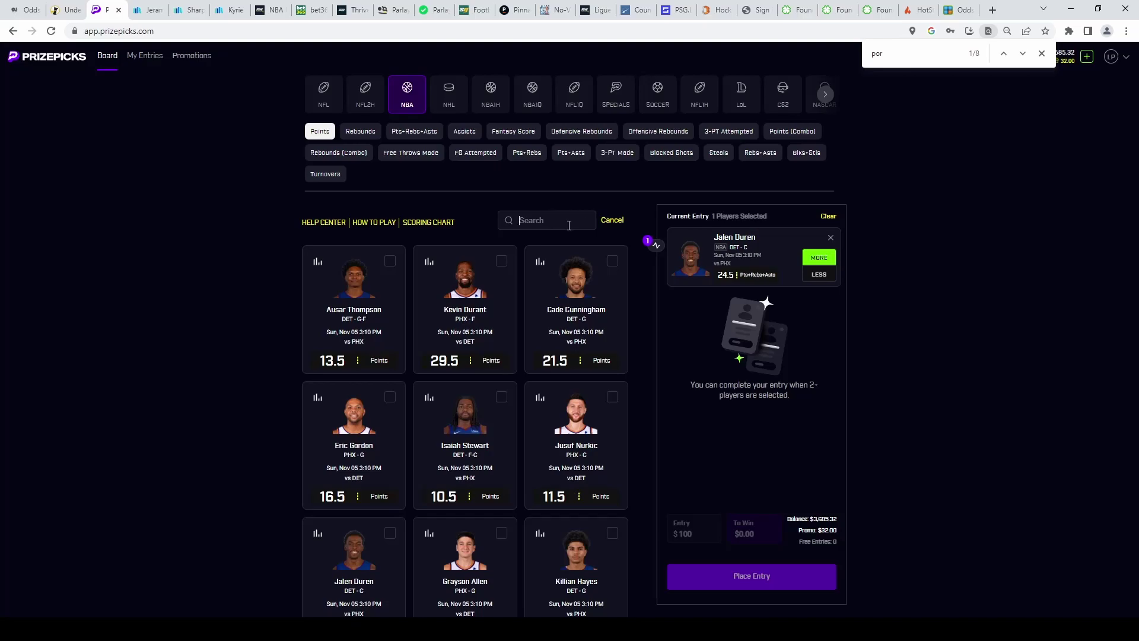
pyautogui.scroll(-1, 568, 225)
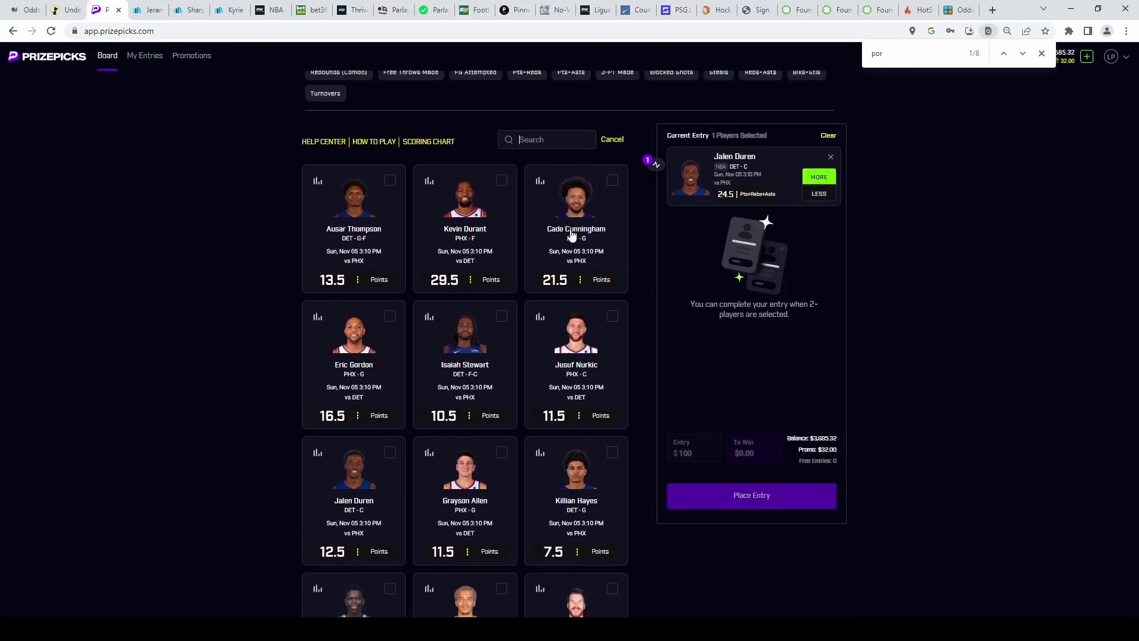
pyautogui.write('brog')
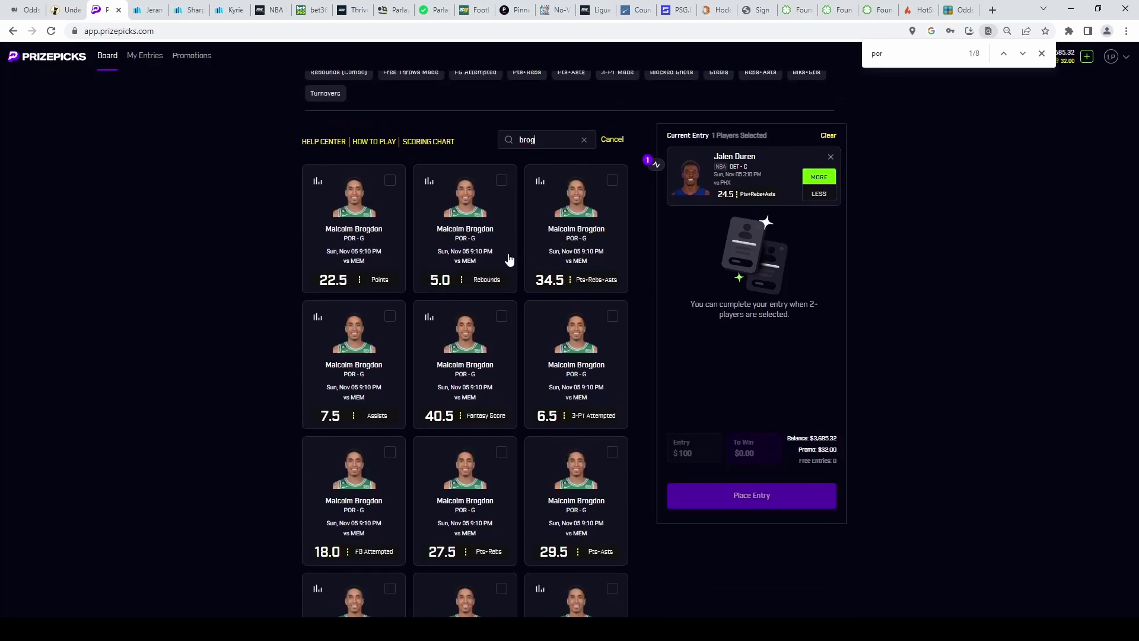
pyautogui.click(379, 344)
pyautogui.click(818, 264)
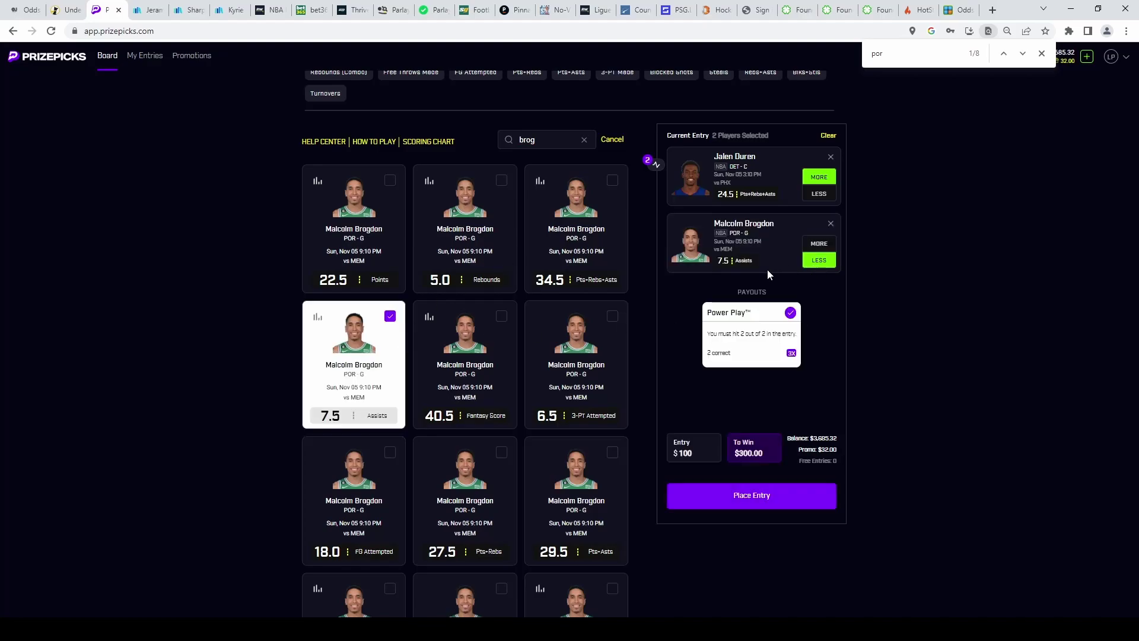
pyautogui.click(142, 13)
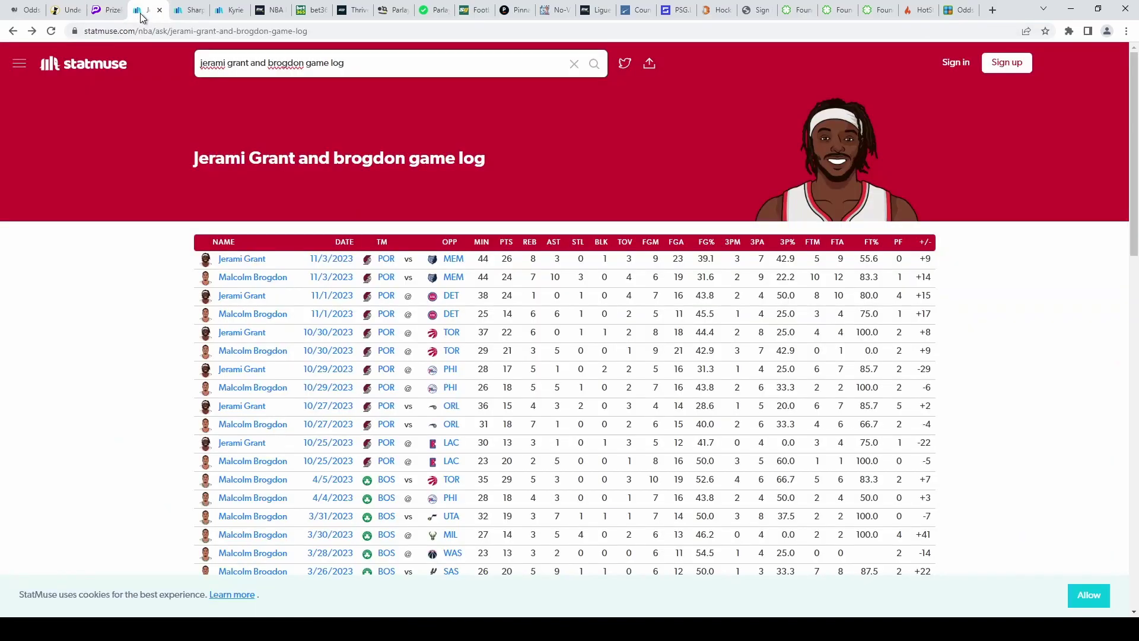
pyautogui.click(107, 11)
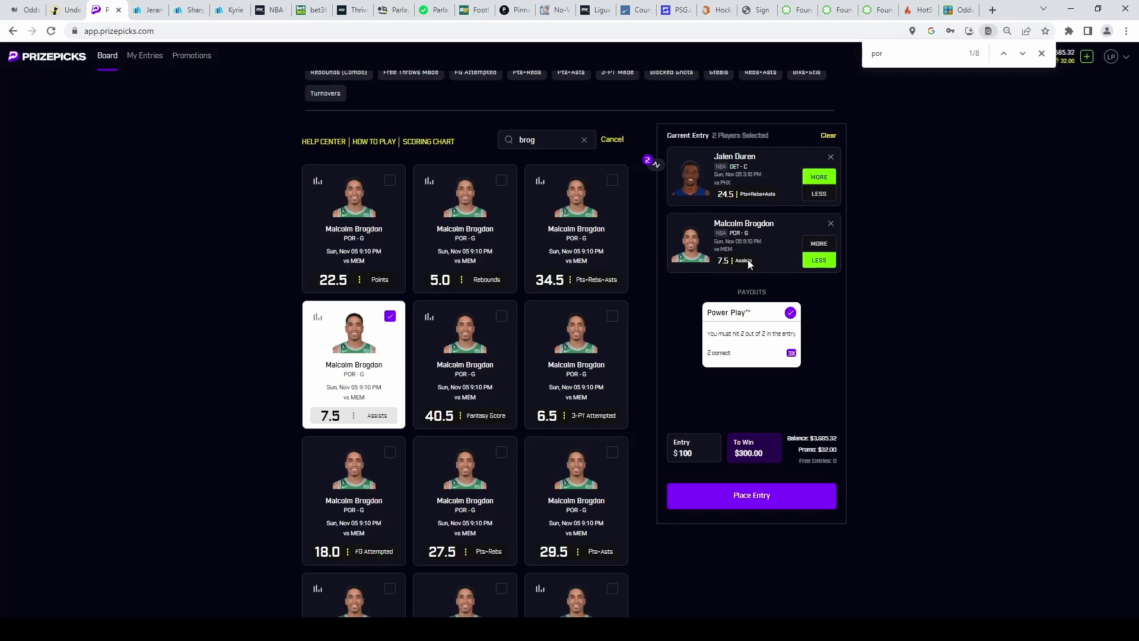
pyautogui.scroll(1, 722, 281)
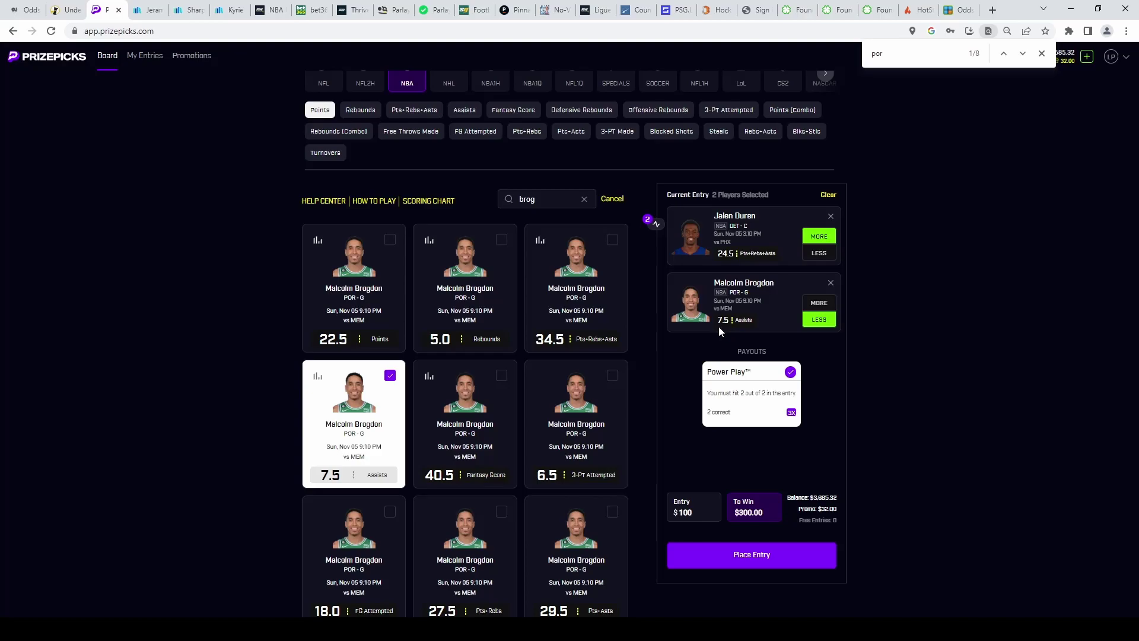
# Step: Search 'sharpe' and open Shaedon Sharpe's recent points history for his 20.5 line
pyautogui.click(584, 200)
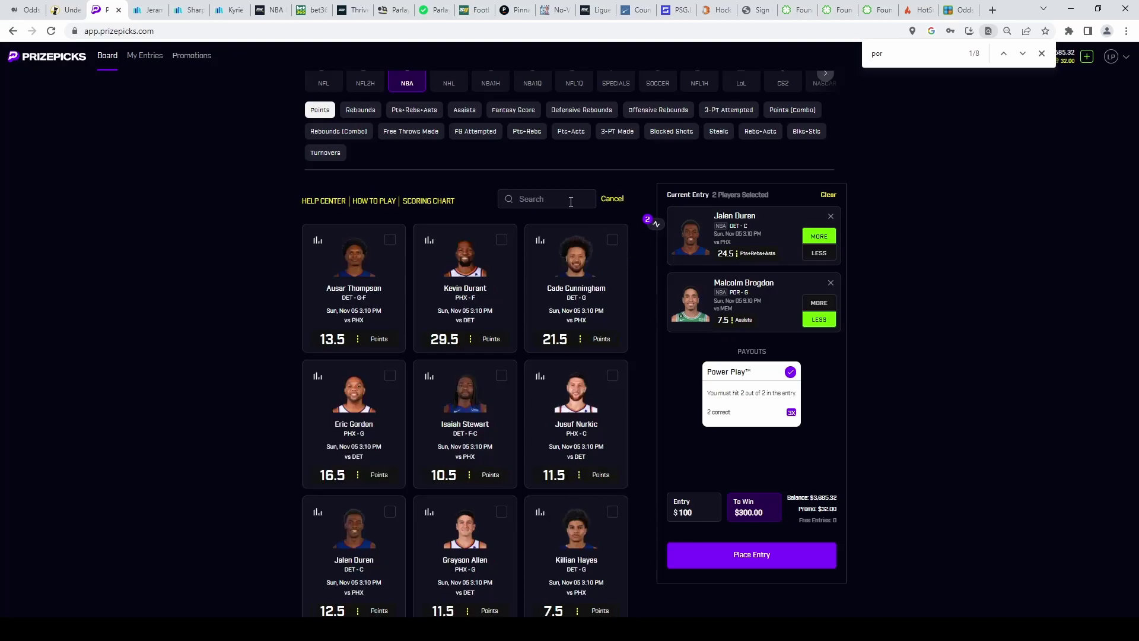
pyautogui.scroll(-1, 579, 206)
pyautogui.write('sharope')
pyautogui.press('BackSpace')
pyautogui.press('BackSpace')
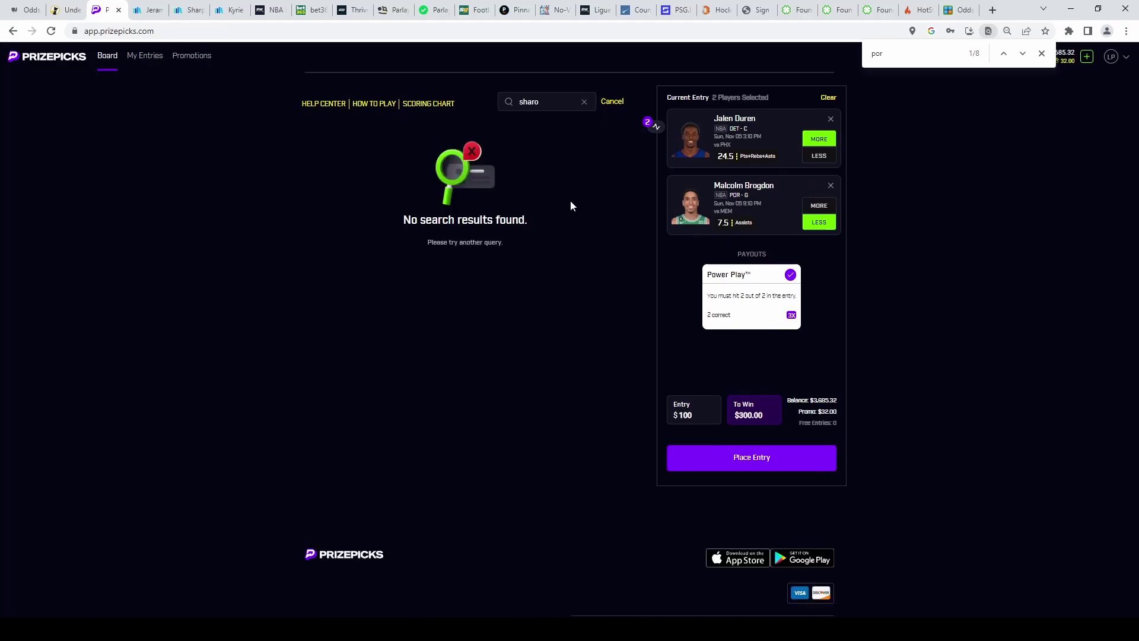
pyautogui.press('BackSpace')
pyautogui.write('pe')
pyautogui.click(318, 145)
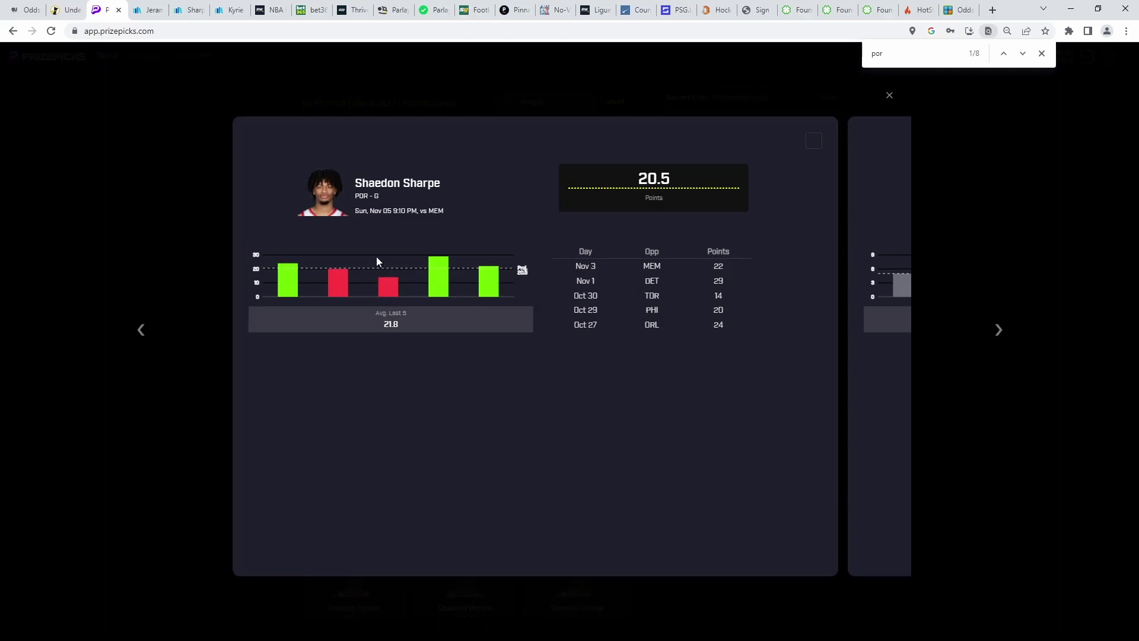
pyautogui.click(147, 10)
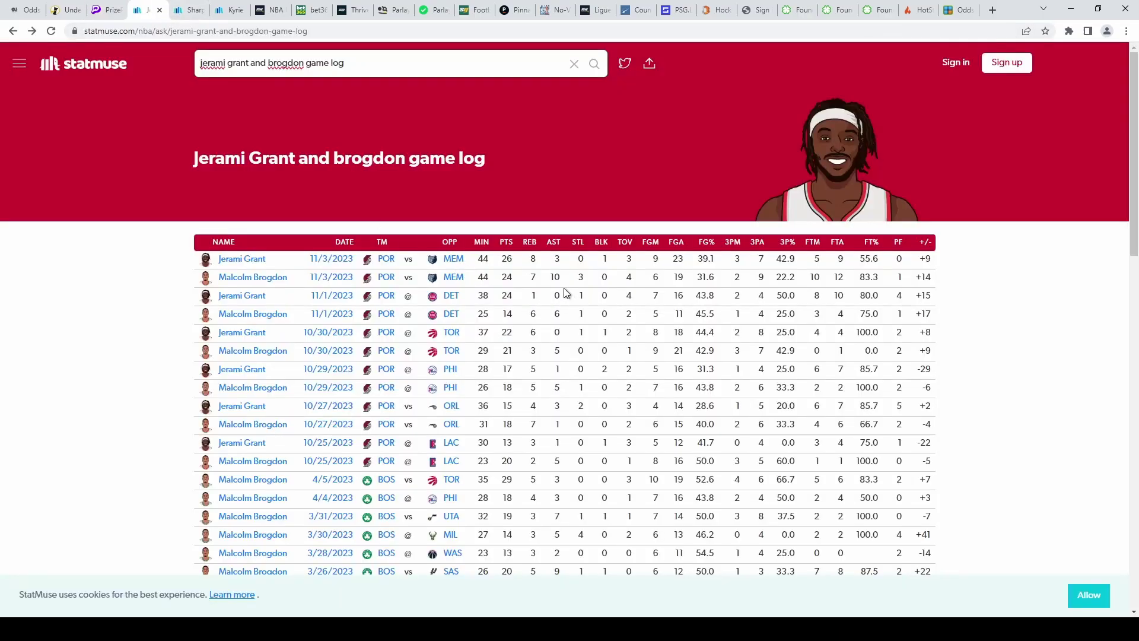
# Step: Mark Brogdon's 10 assists from 11/3 and check the Sharpe–Brogdon game log
pyautogui.moveTo(553, 277); pyautogui.dragTo(561, 279)
pyautogui.click(484, 259)
pyautogui.hotkey('ctrl', 'Tab')
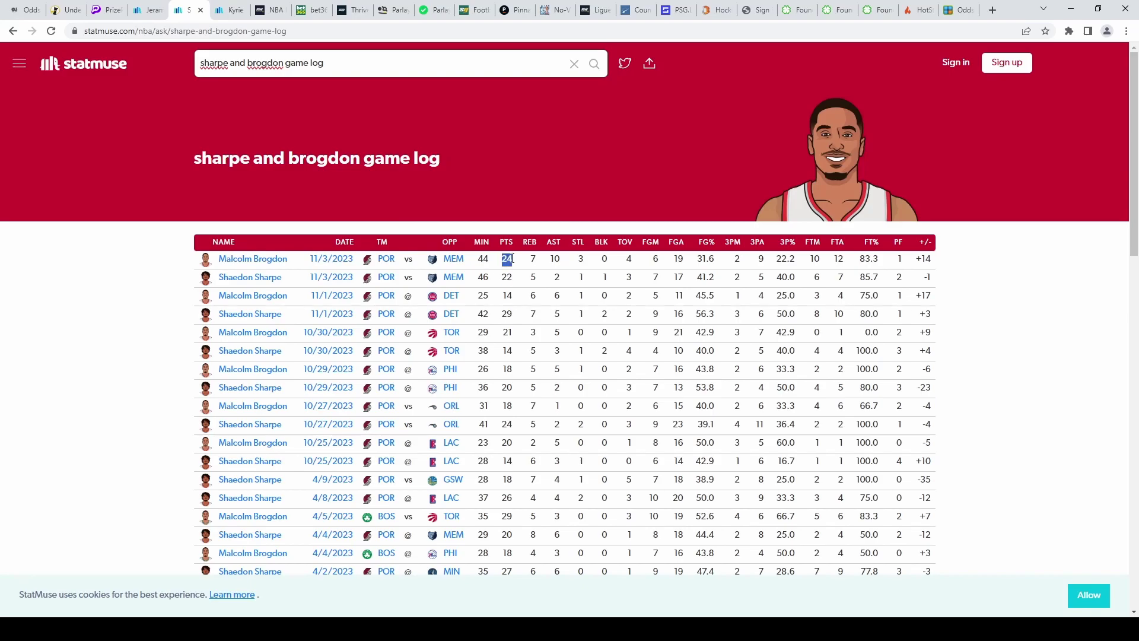
pyautogui.click(149, 11)
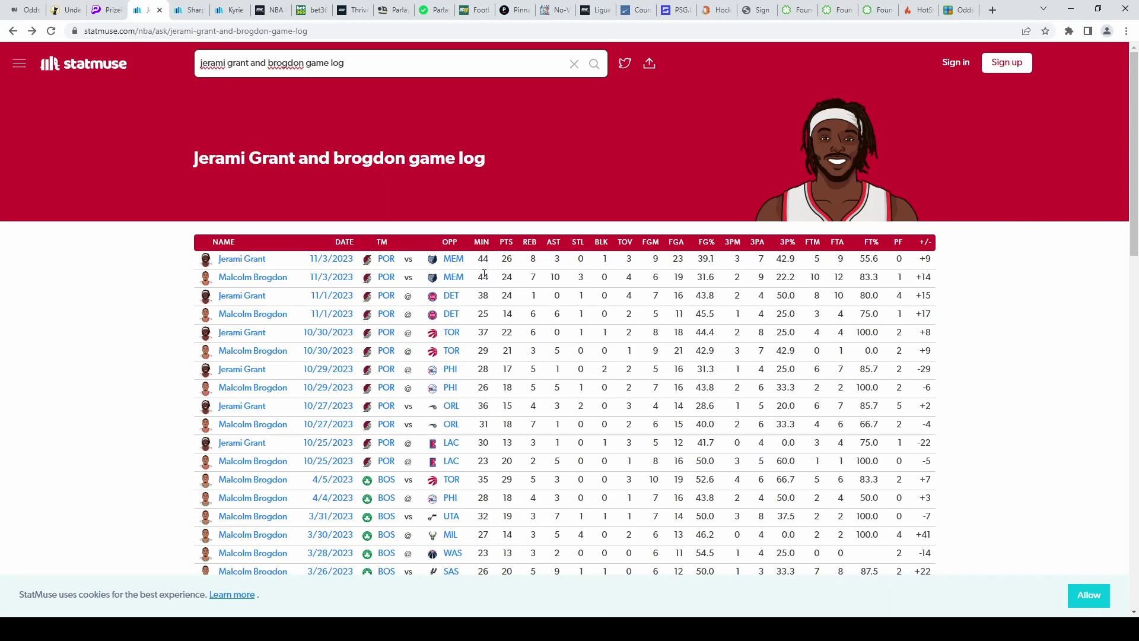
# Step: Re-compare the Sharpe and Jerami Grant game logs, highlighting the 11/1 rows
pyautogui.click(183, 13)
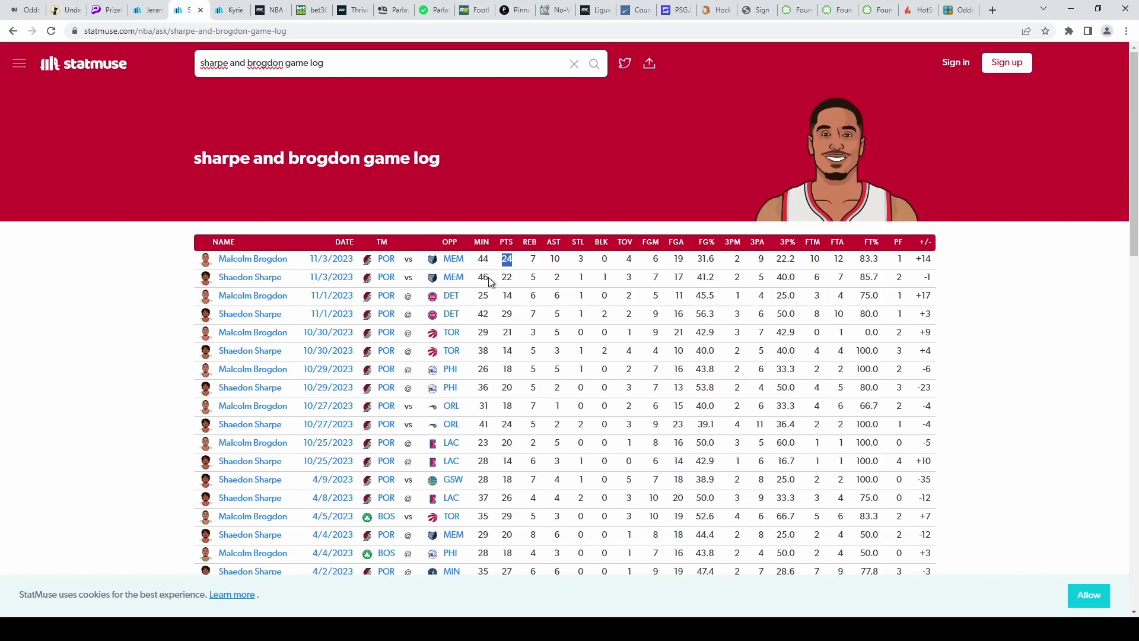
pyautogui.click(152, 10)
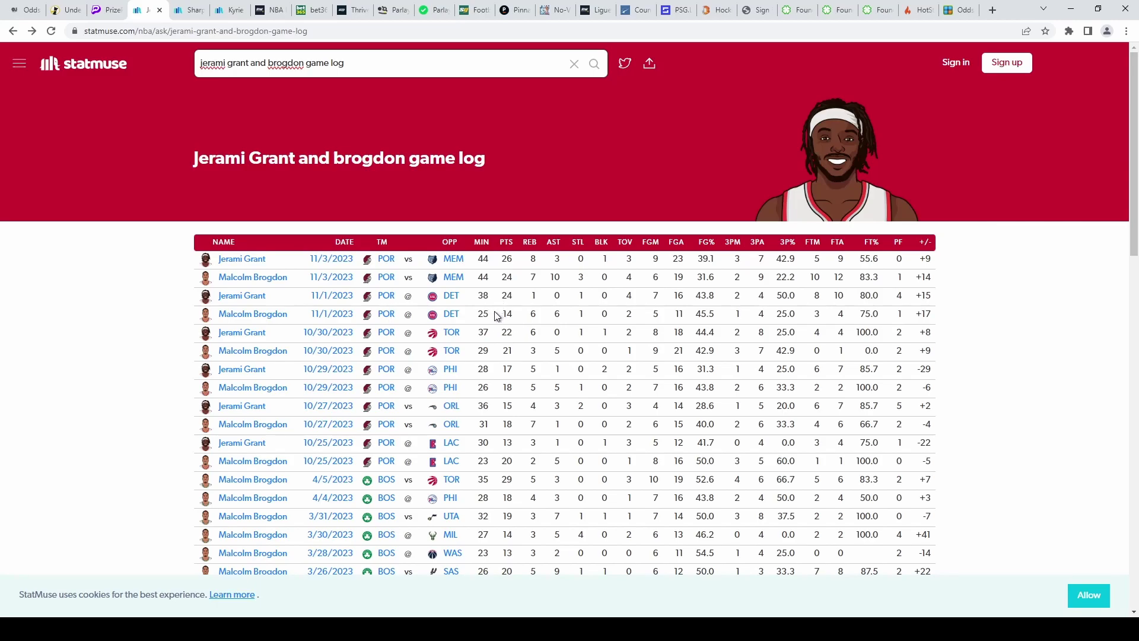
pyautogui.tripleClick(532, 313)
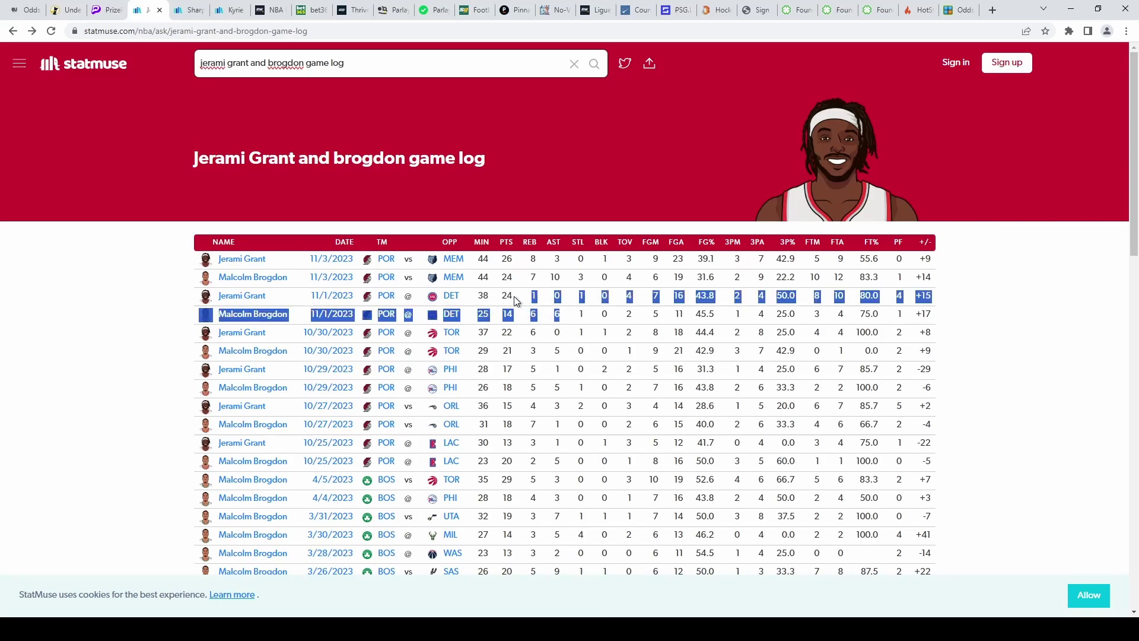
pyautogui.click(519, 296)
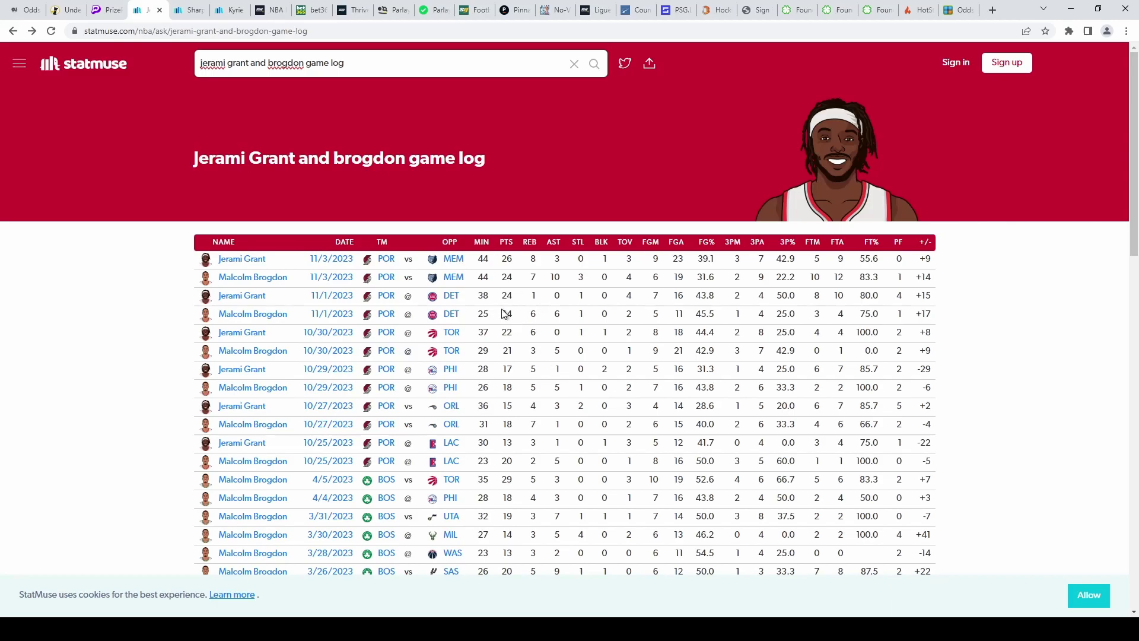
pyautogui.click(312, 11)
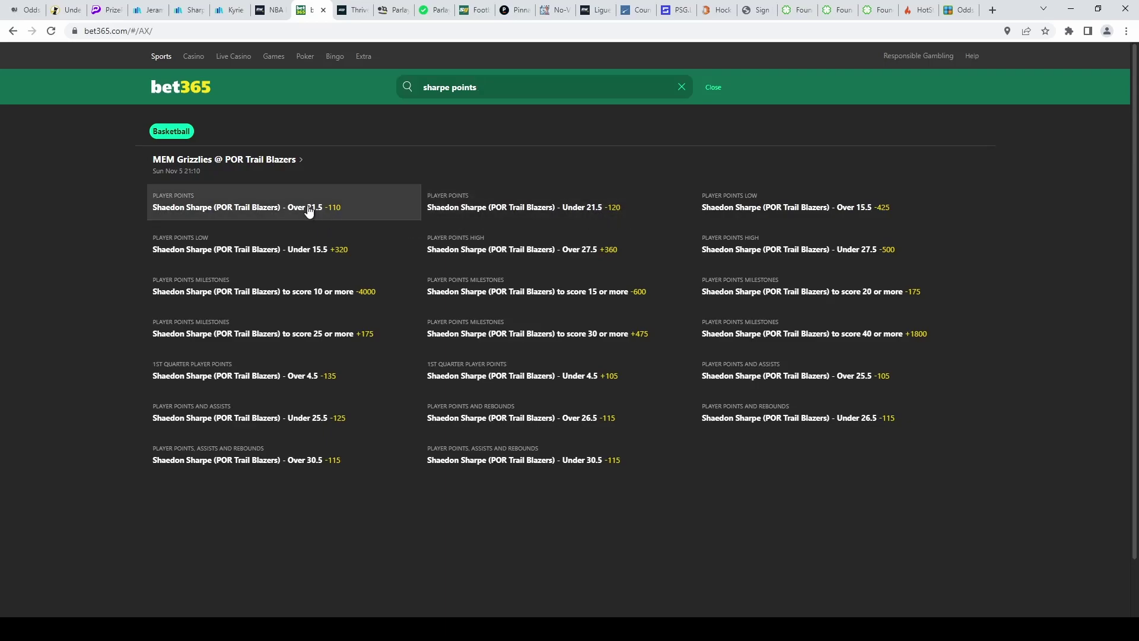
pyautogui.write('g')
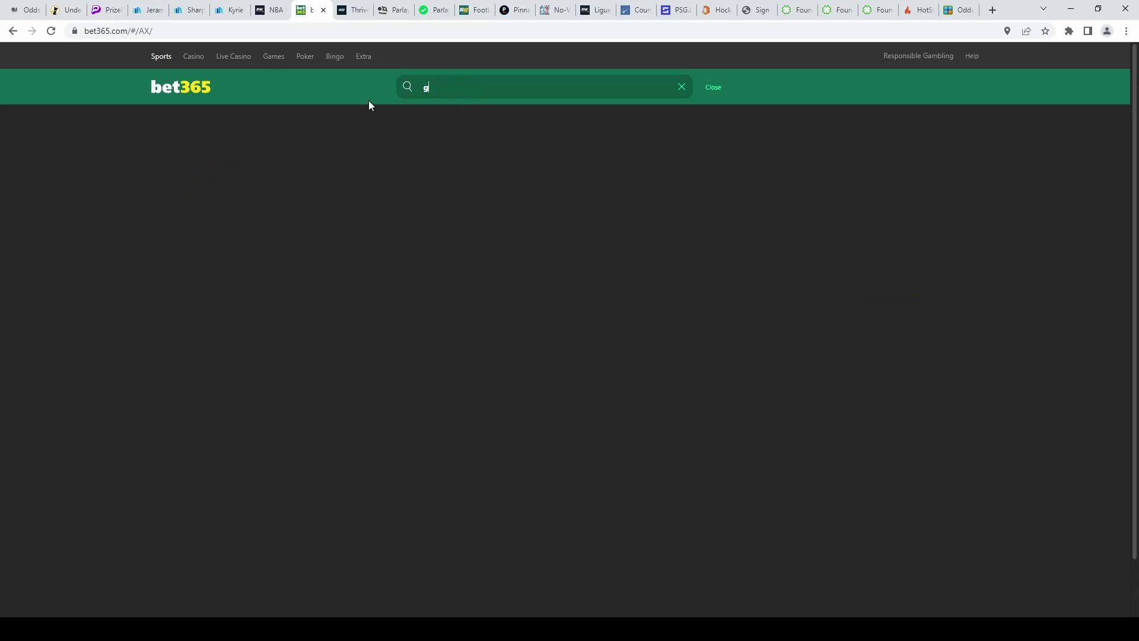
pyautogui.write('rant p')
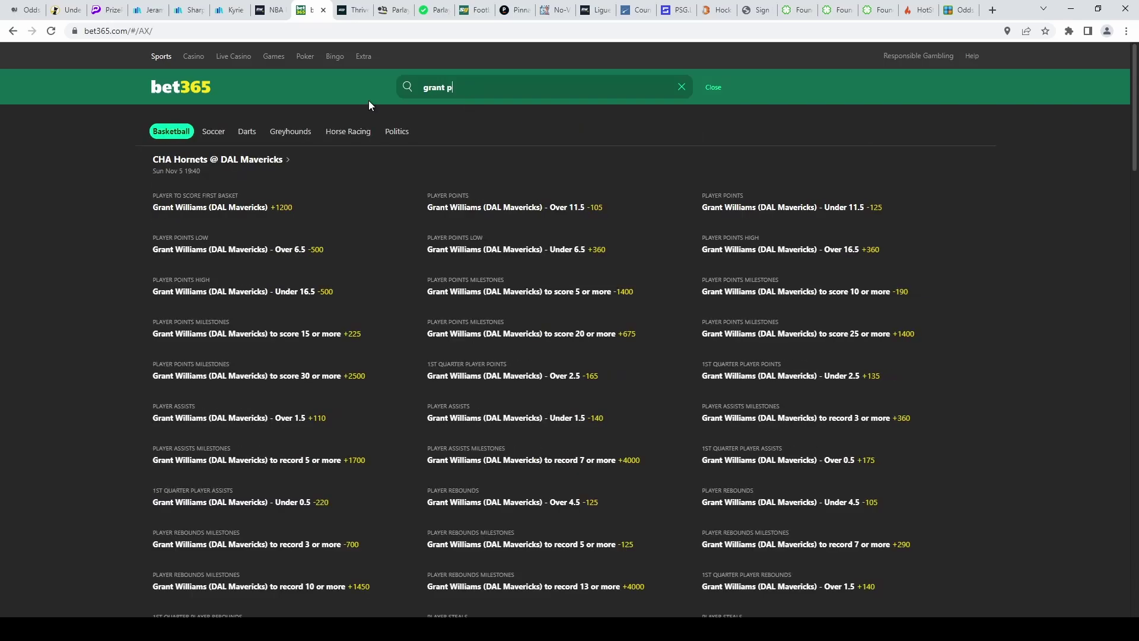
pyautogui.write('oints')
pyautogui.scroll(-2, 387, 433)
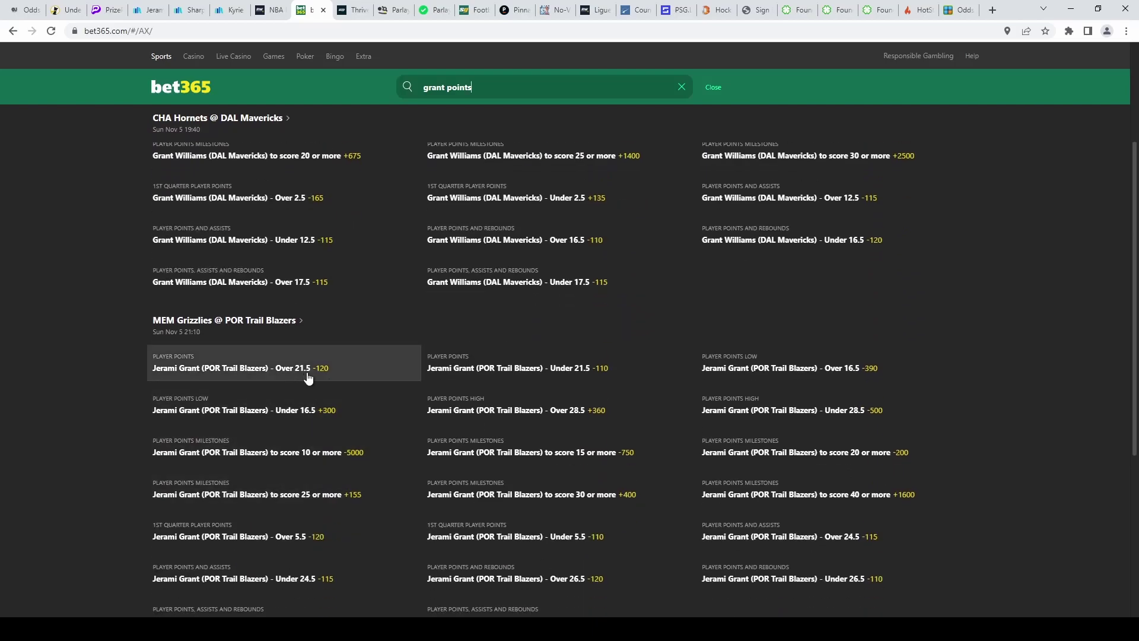
# Step: Add Shaedon Sharpe's 20.5 Points Less pick as the entry's third pick
pyautogui.click(110, 10)
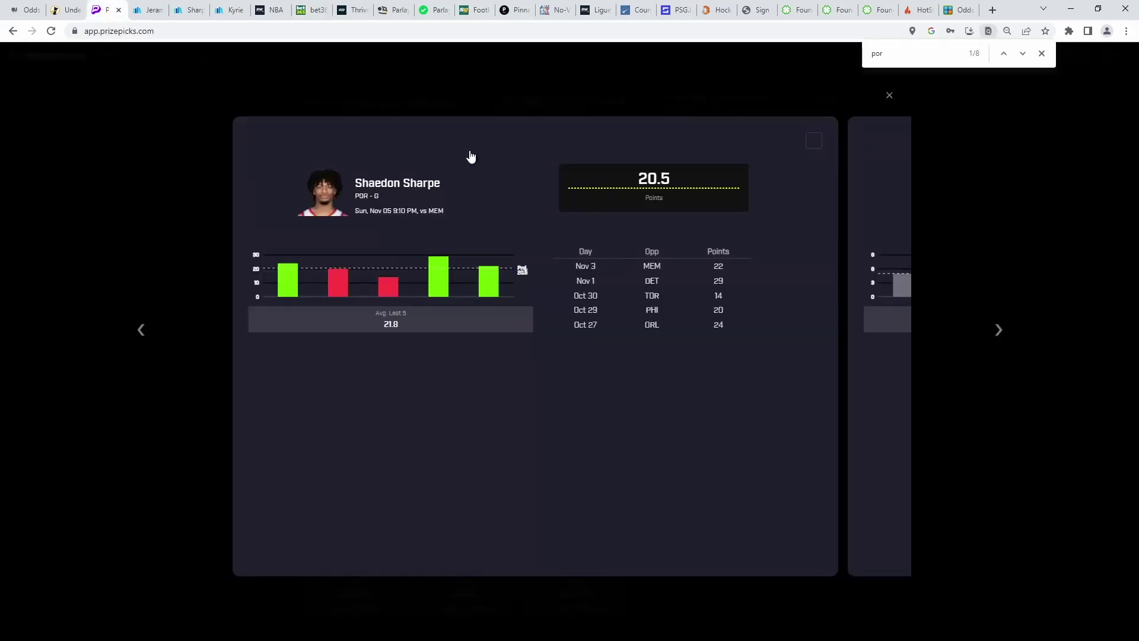
pyautogui.click(813, 141)
pyautogui.click(889, 95)
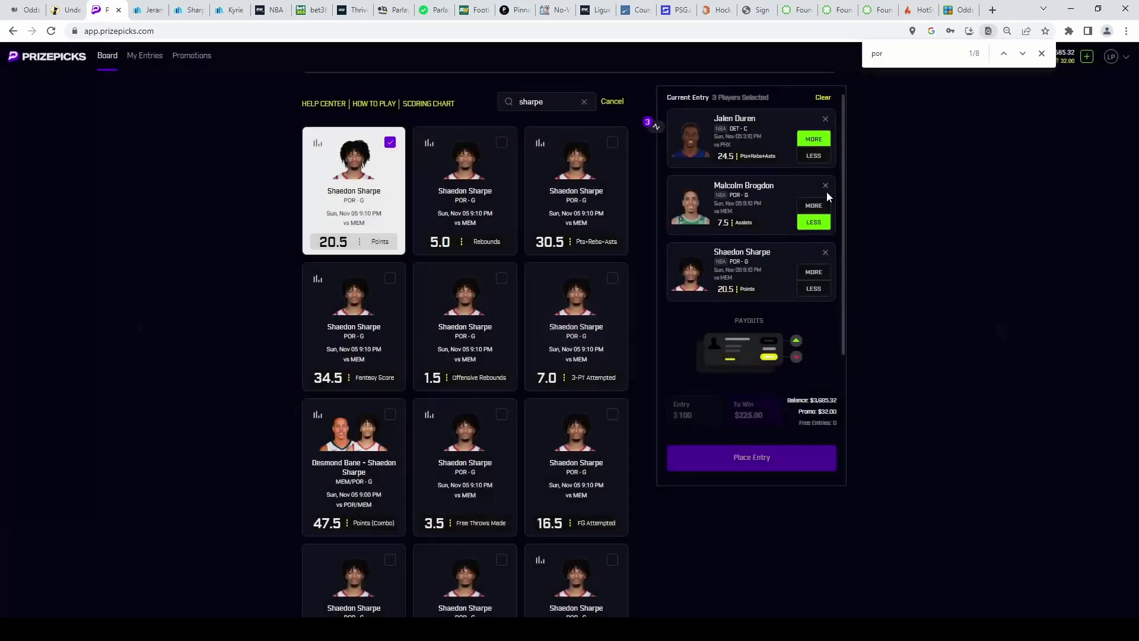
pyautogui.click(811, 290)
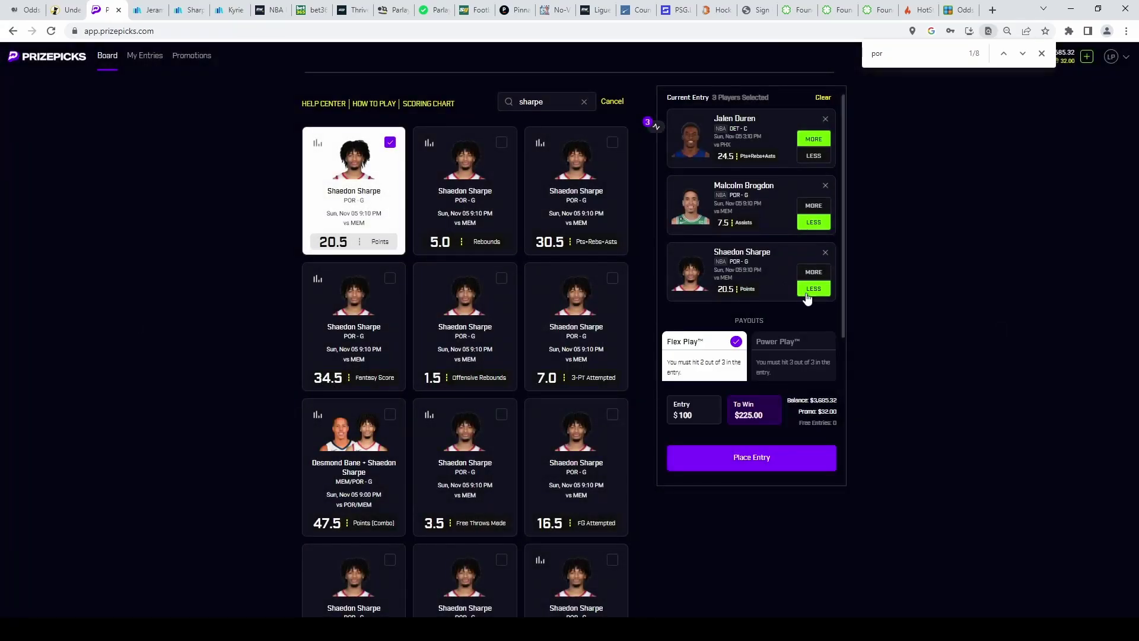
# Step: Recheck the Brogdon row in OddsJuice and select 'ka Do' from Luka Doncic's name
pyautogui.click(23, 10)
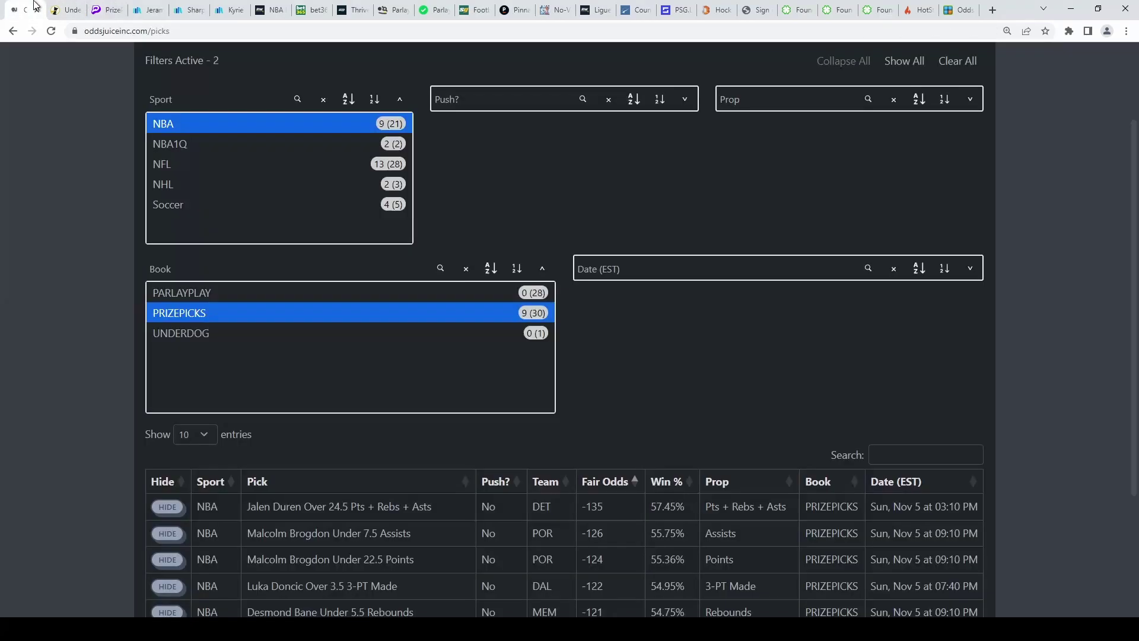
pyautogui.moveTo(256, 534); pyautogui.dragTo(388, 533)
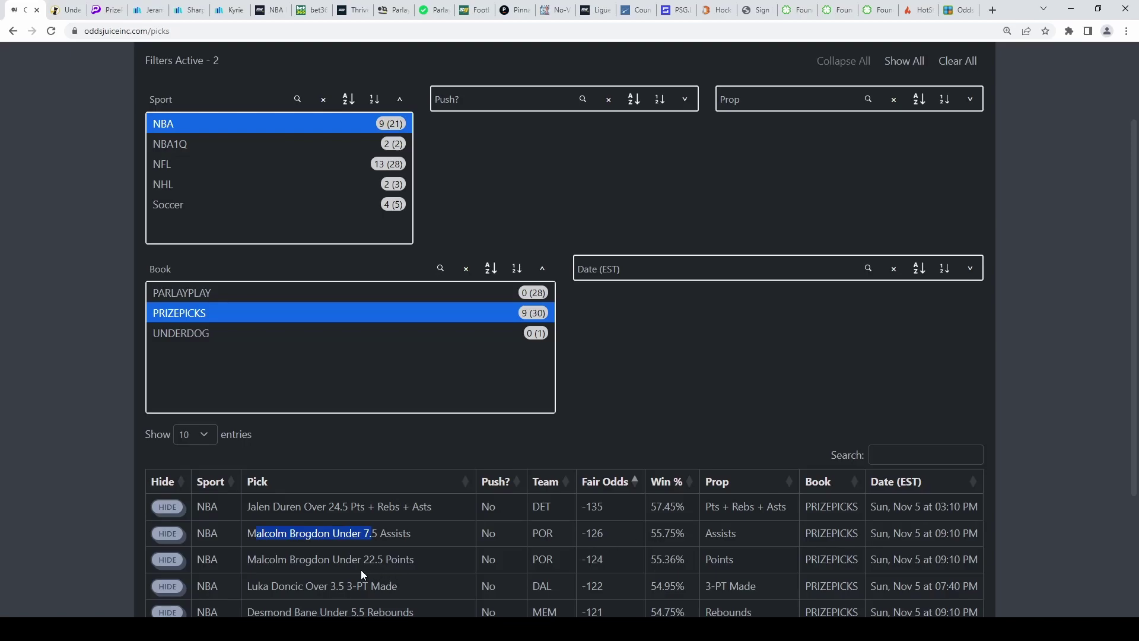
pyautogui.click(292, 567)
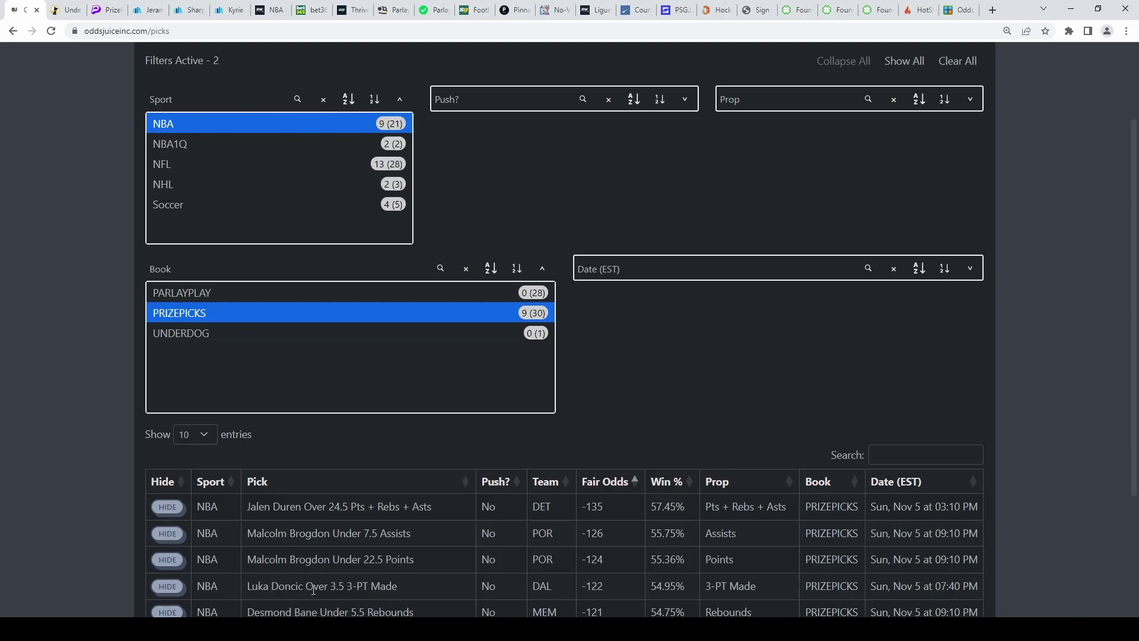
pyautogui.moveTo(259, 586); pyautogui.dragTo(287, 589)
pyautogui.hotkey('ctrl', 'c')
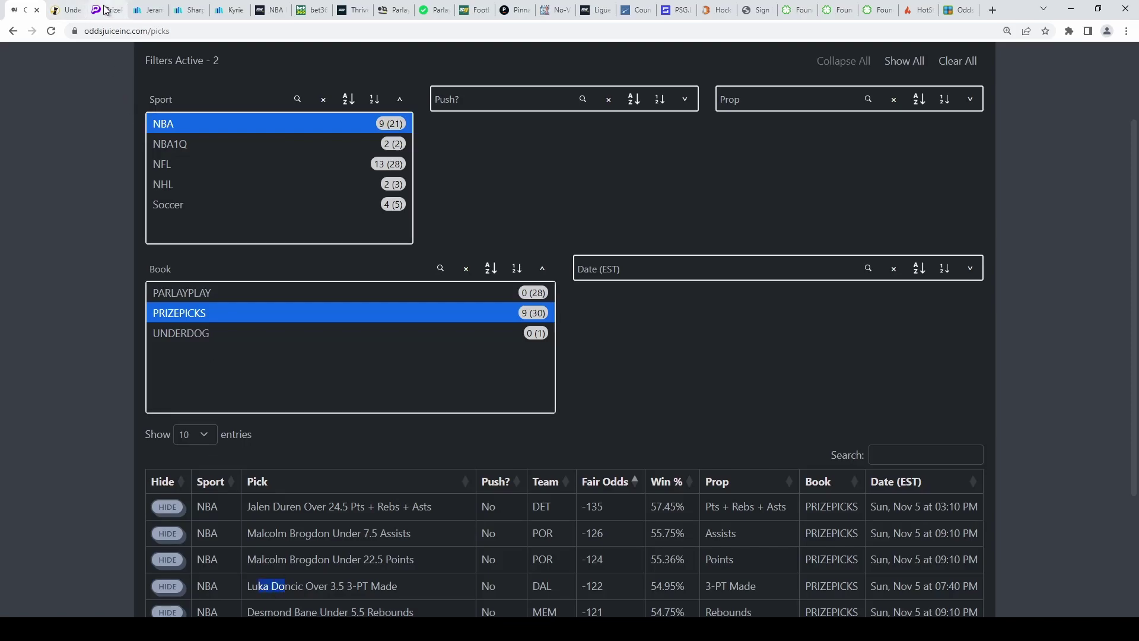
pyautogui.click(106, 10)
pyautogui.scroll(-2, 556, 212)
# Step: Paste the copied name into search and add Luka Doncic's 3.5 3-PT Made More pick
pyautogui.hotkey('ctrl', 'a')
pyautogui.hotkey('ctrl', 'v')
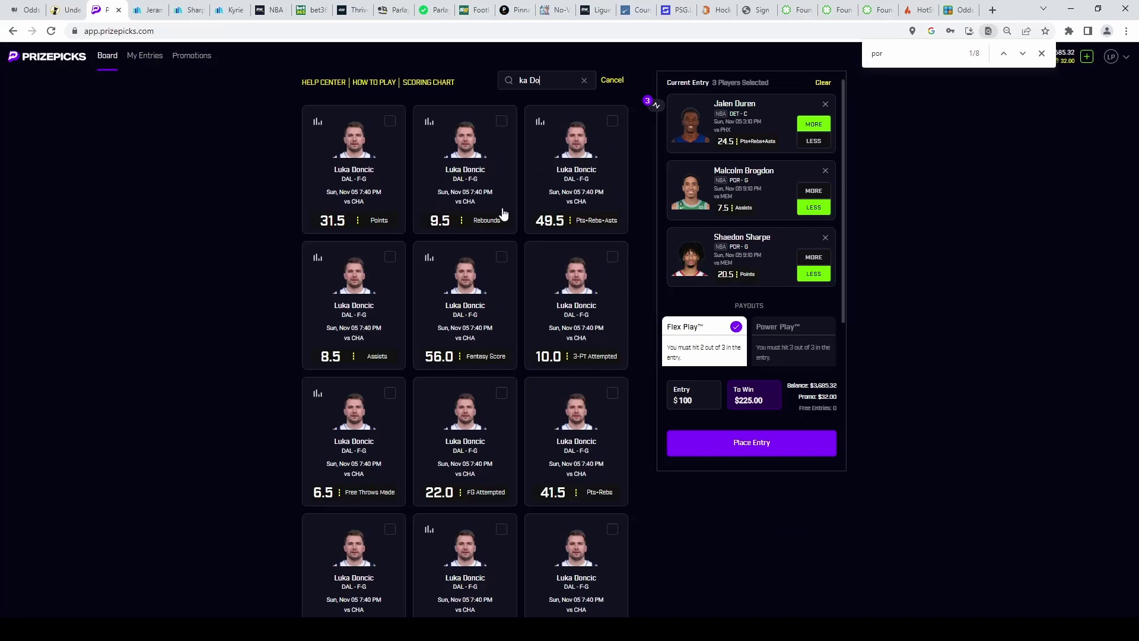
pyautogui.scroll(-2, 501, 215)
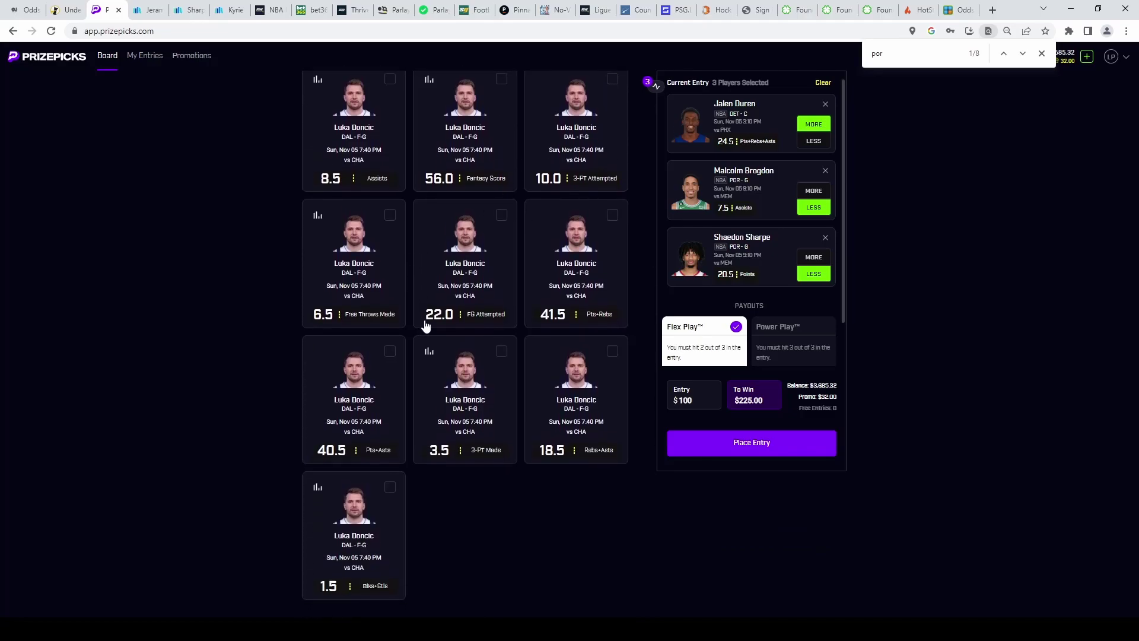
pyautogui.click(510, 389)
pyautogui.click(814, 324)
pyautogui.scroll(2, 521, 300)
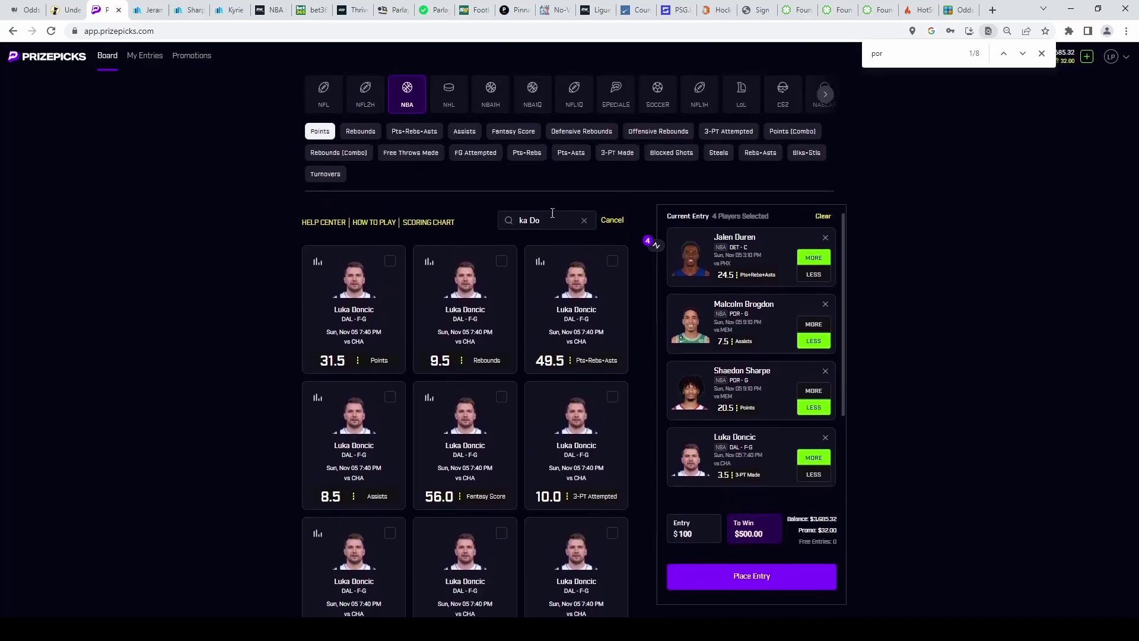
# Step: Add Kyrie Irving's 6.0 3-PT Attempted pick on the Less side
pyautogui.click(584, 220)
pyautogui.scroll(-2, 543, 222)
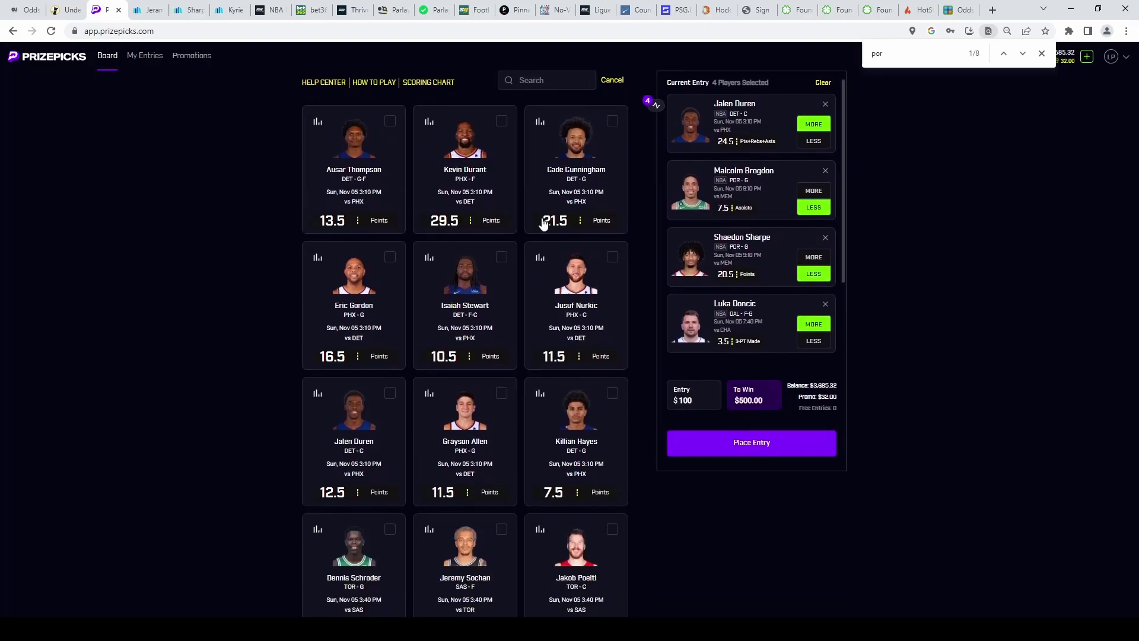
pyautogui.write('kyrie')
pyautogui.scroll(-1, 503, 226)
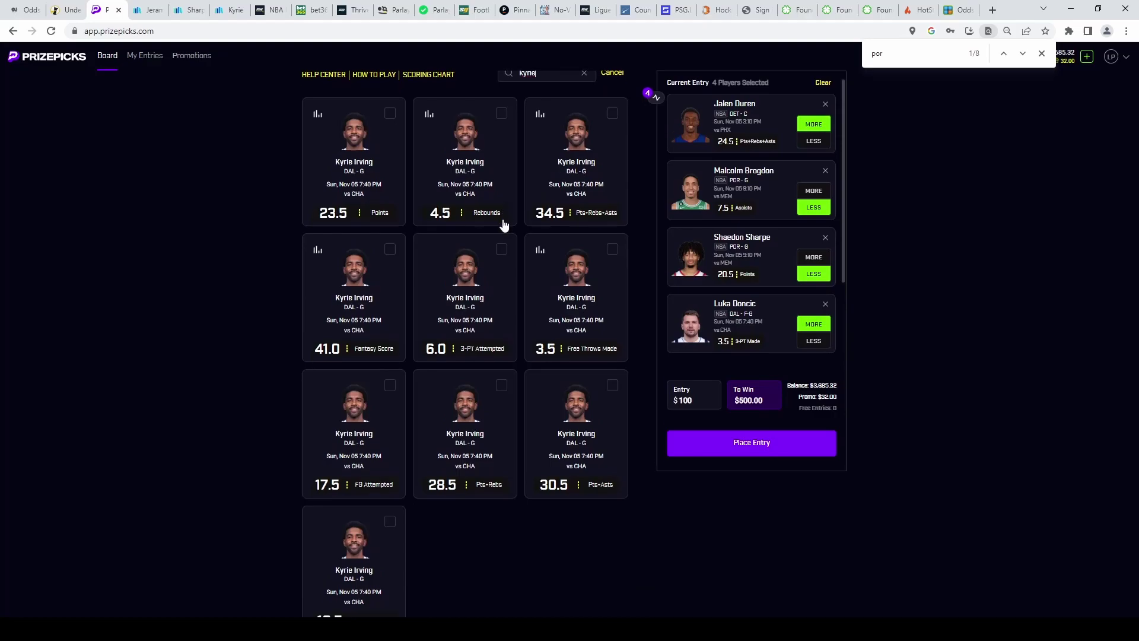
pyautogui.scroll(-1, 503, 226)
pyautogui.scroll(1, 434, 418)
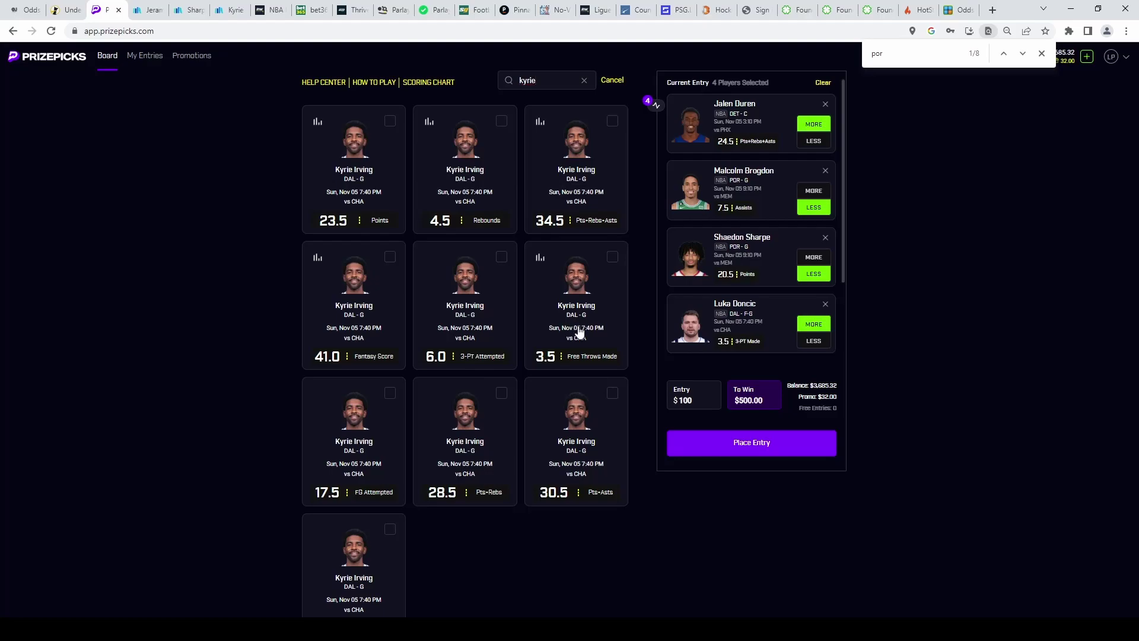
pyautogui.click(483, 343)
pyautogui.click(812, 292)
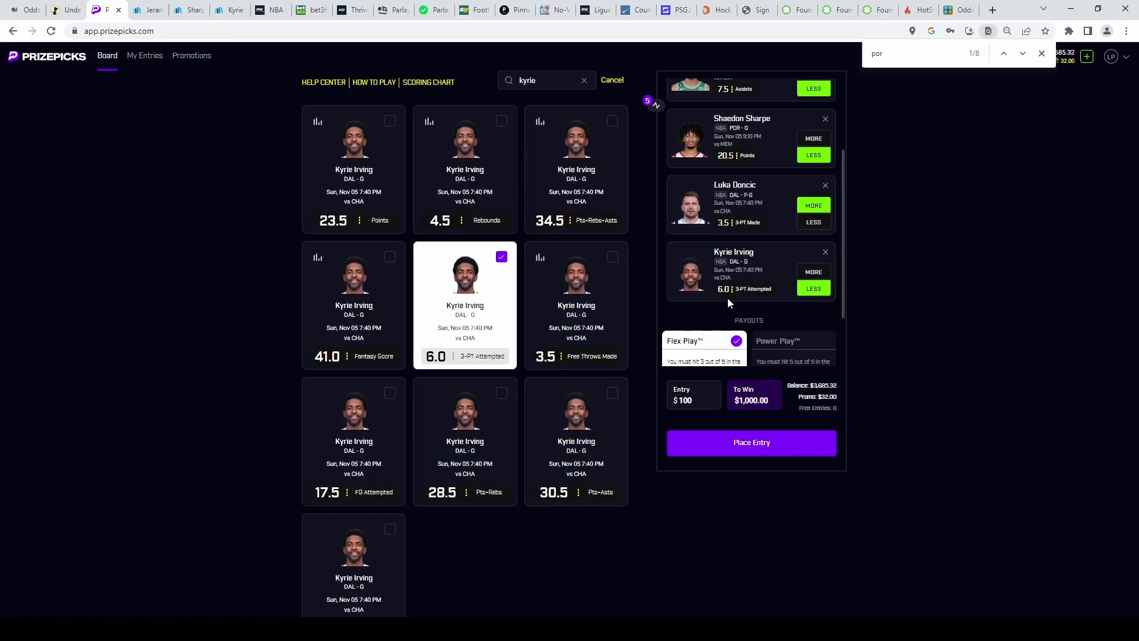
# Step: In the StatMuse game log, note Luka's 6-of-11 and Kyrie's 1-of-5 from three
pyautogui.click(229, 10)
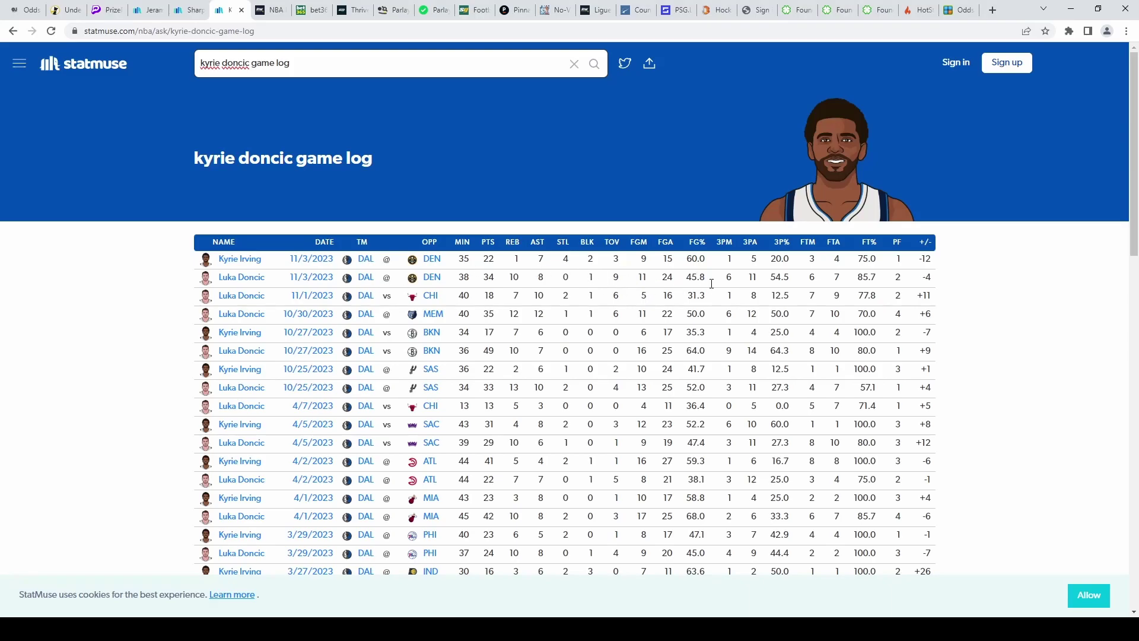
pyautogui.moveTo(726, 276); pyautogui.dragTo(755, 279)
pyautogui.click(758, 279)
pyautogui.moveTo(727, 259); pyautogui.dragTo(773, 259)
pyautogui.click(789, 261)
# Step: Check Luka's 9 threes and Kyrie's 1-of-4 on 10/27, plus Luka's 10/25 row
pyautogui.doubleClick(729, 350)
pyautogui.click(728, 341)
pyautogui.moveTo(727, 338); pyautogui.dragTo(759, 336)
pyautogui.doubleClick(697, 368)
pyautogui.tripleClick(751, 388)
pyautogui.click(753, 389)
pyautogui.click(108, 9)
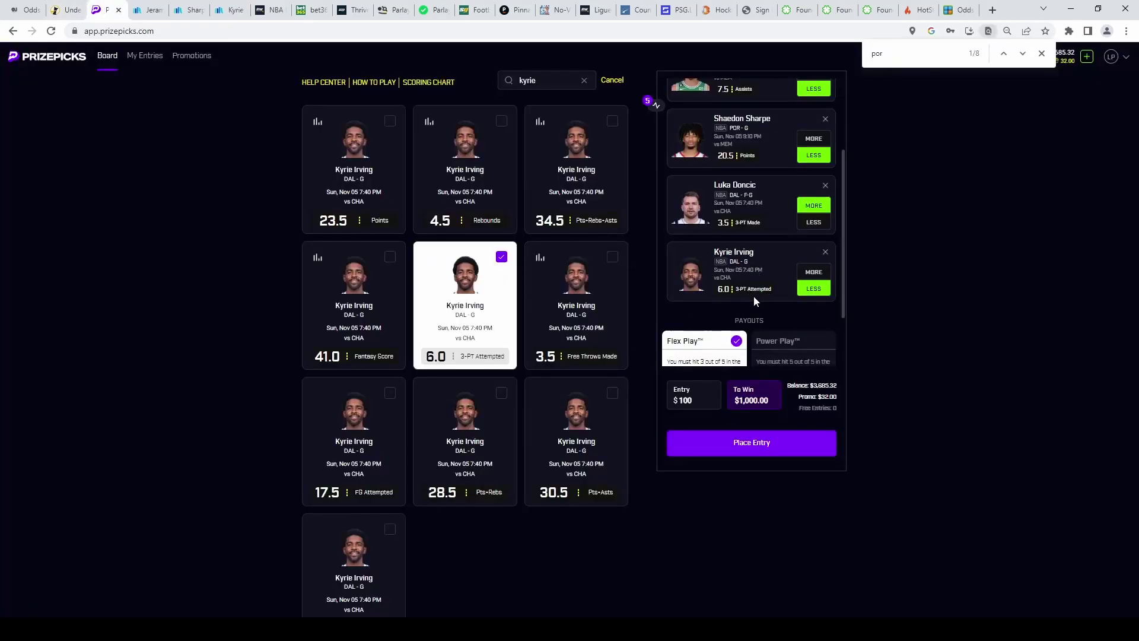
pyautogui.scroll(3, 695, 305)
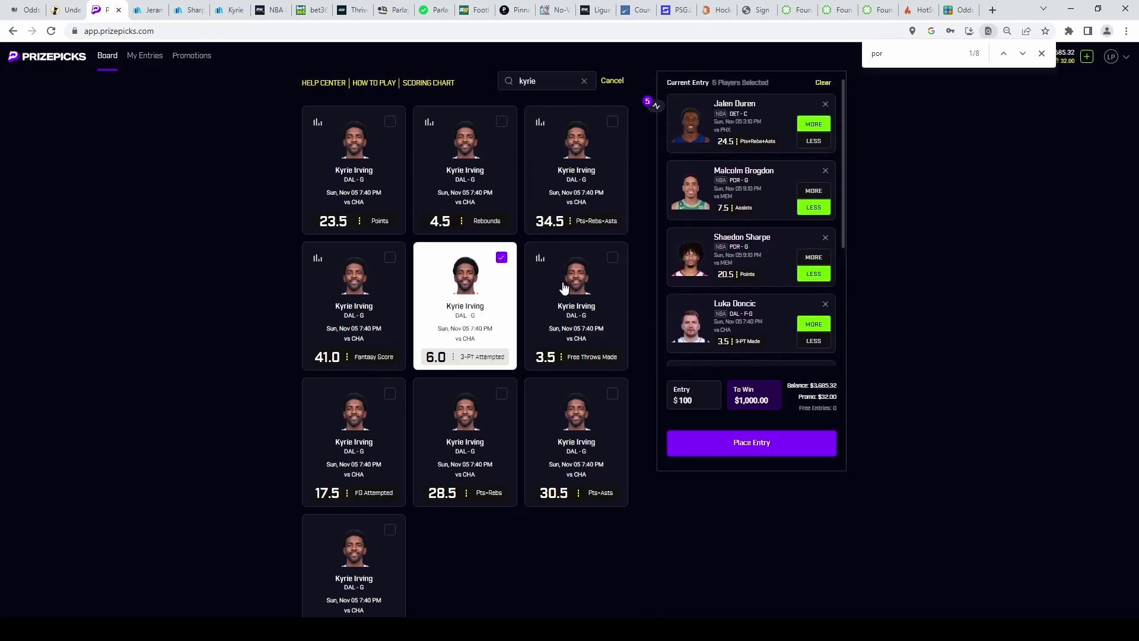
pyautogui.scroll(2, 563, 287)
# Step: Clear the Kyrie search and switch the board to NBA1Q props
pyautogui.click(583, 221)
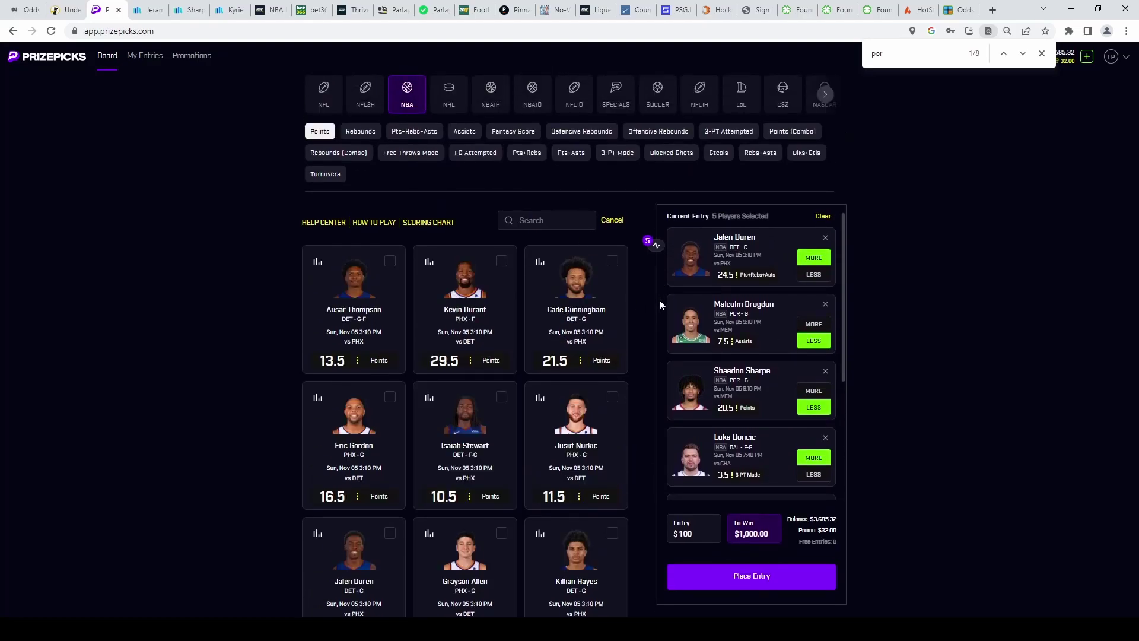
pyautogui.click(535, 108)
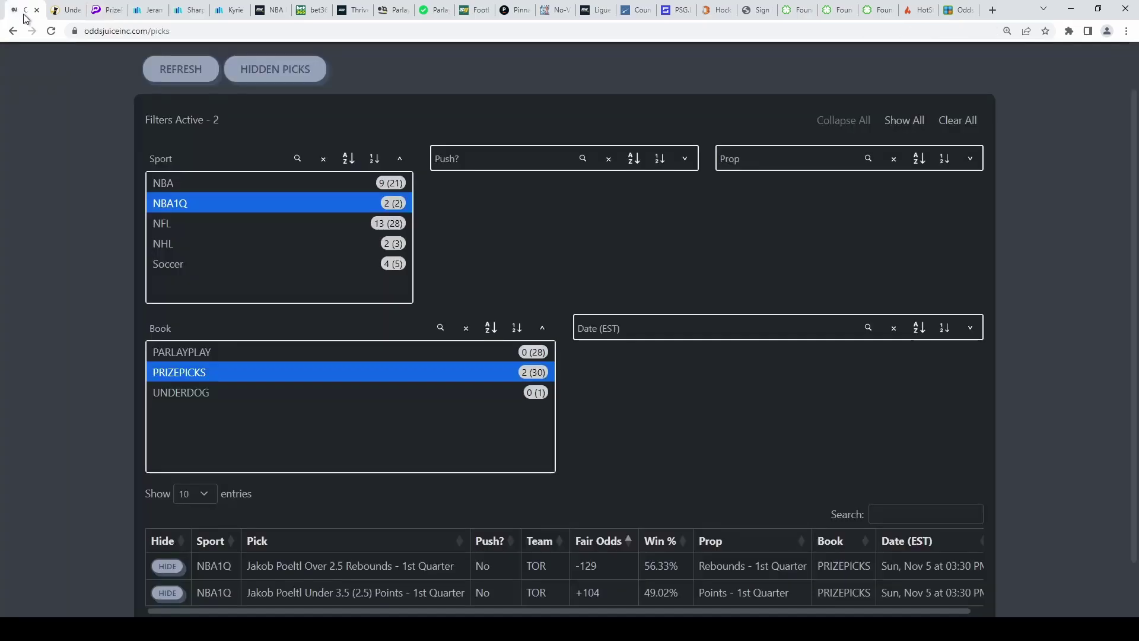
# Step: In OddsJuice, filter to NBA1Q picks and copy 'kob Po' from Jakob Poeltl's row
pyautogui.click(28, 11)
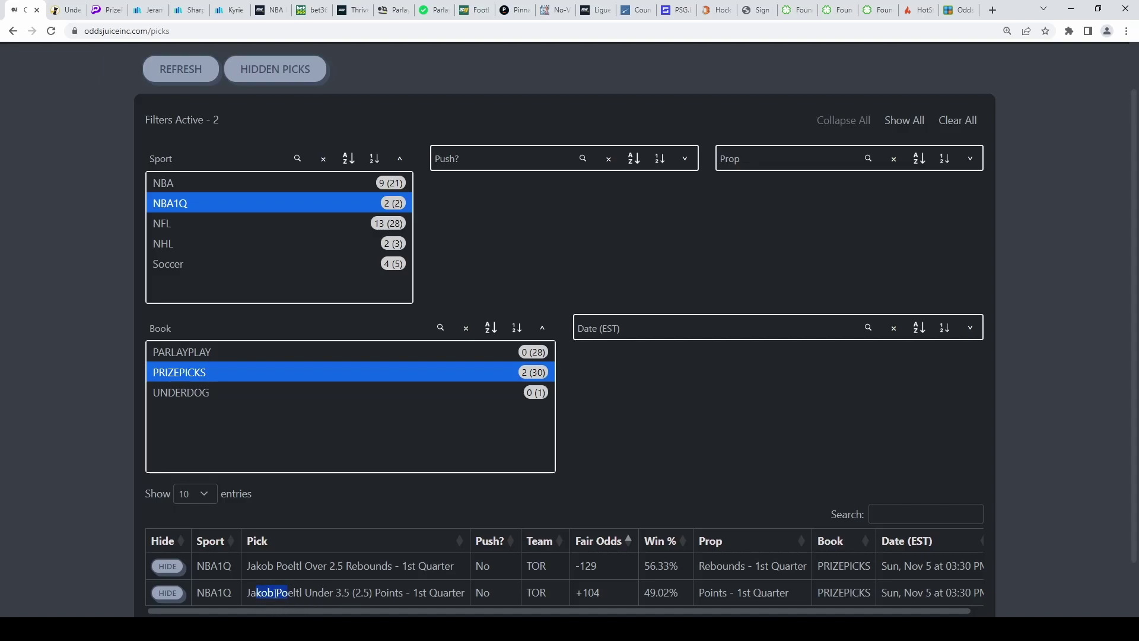
pyautogui.click(388, 598)
# Step: Back in PrizePicks, take Poeltl Less 3.5 1Q Points and make the stake $80 to win $2,000
pyautogui.click(105, 10)
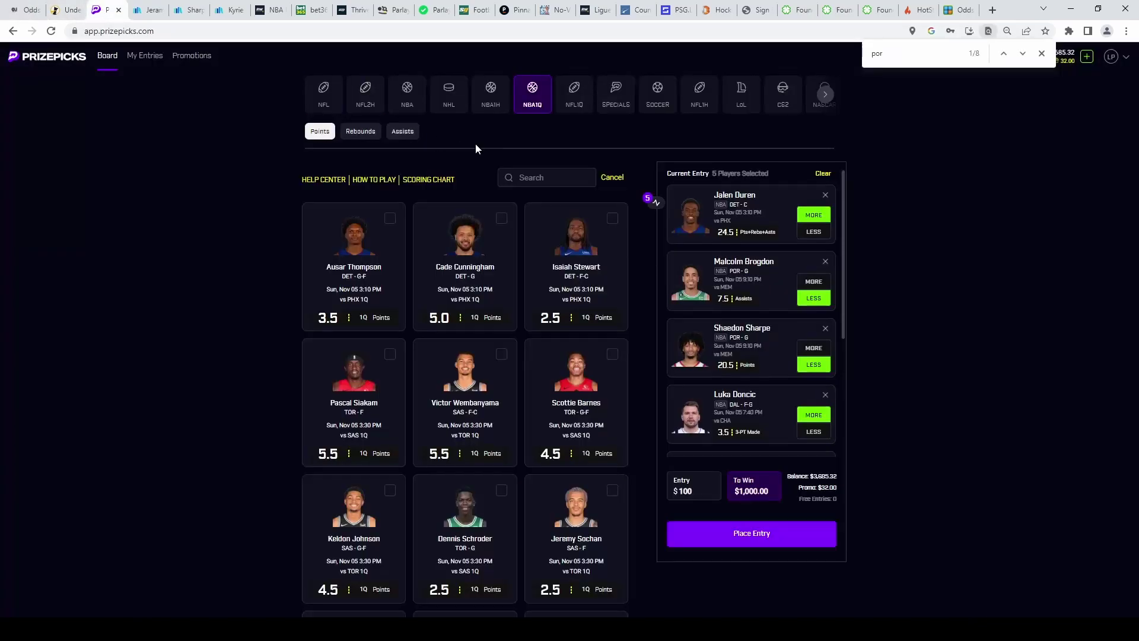
pyautogui.scroll(-1, 544, 173)
pyautogui.write('kob Po')
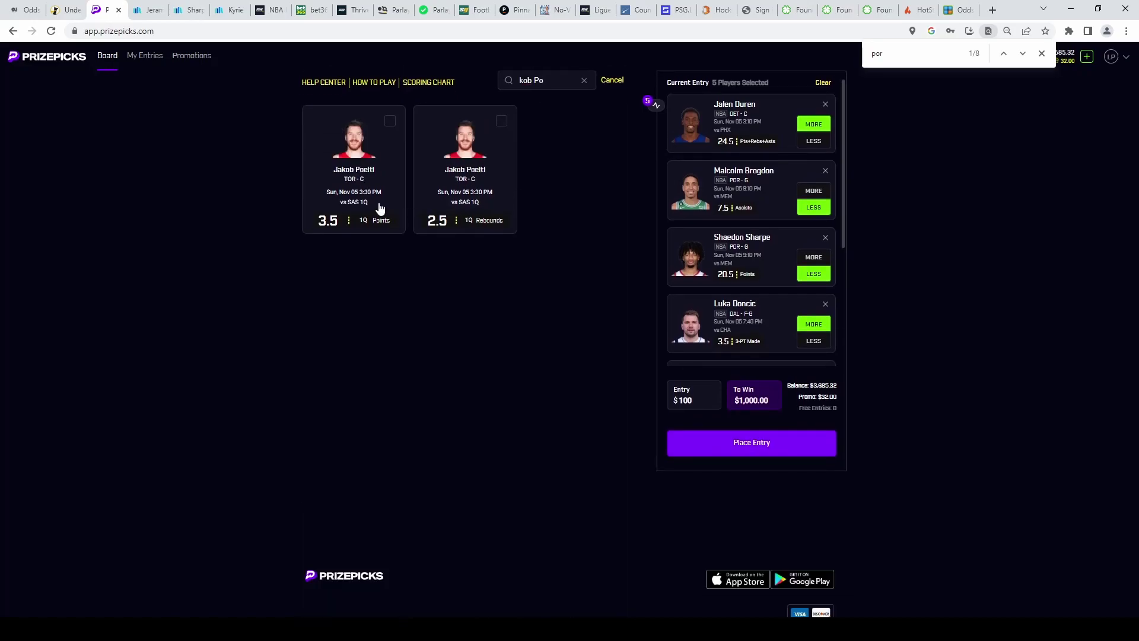
pyautogui.click(376, 210)
pyautogui.scroll(-2, 751, 226)
pyautogui.click(813, 355)
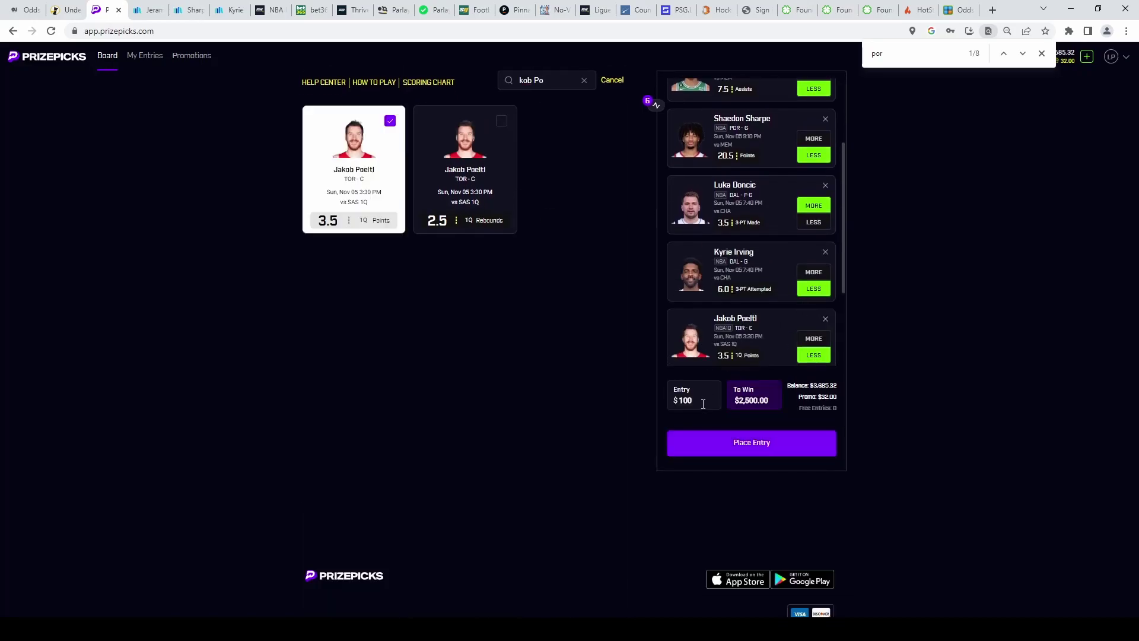
pyautogui.click(680, 401)
pyautogui.write('80')
pyautogui.scroll(1, 791, 299)
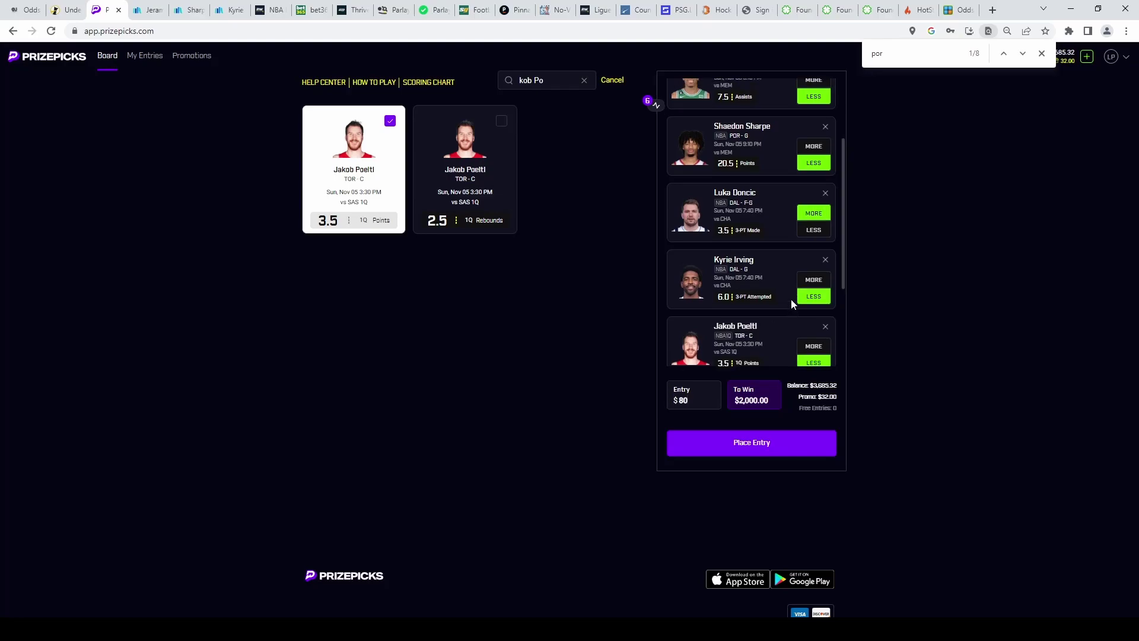
pyautogui.scroll(1, 791, 299)
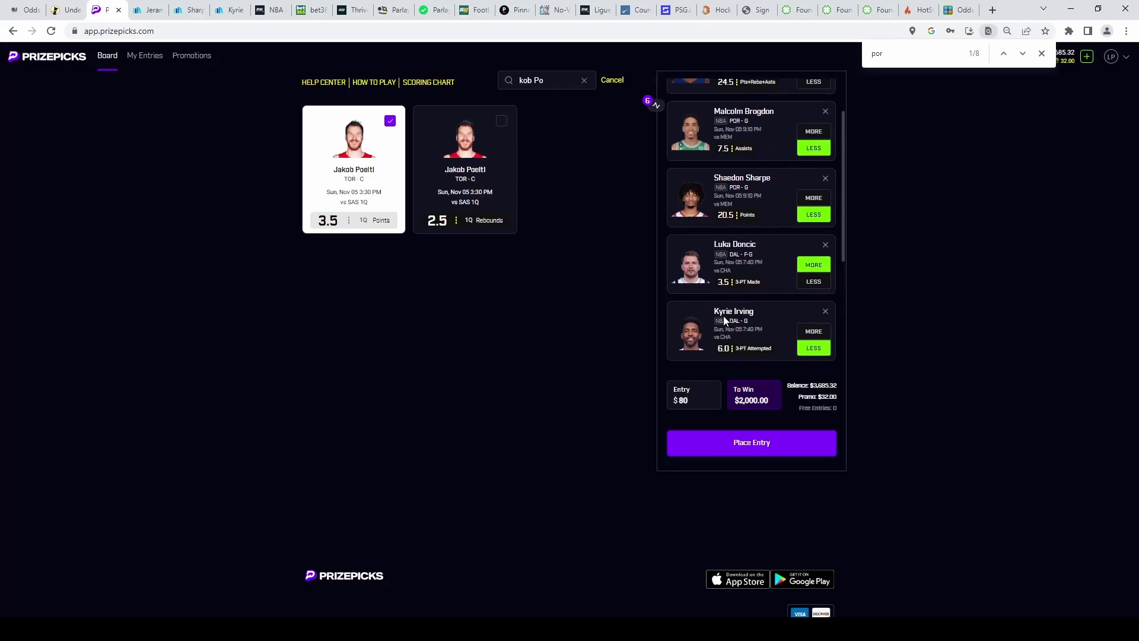